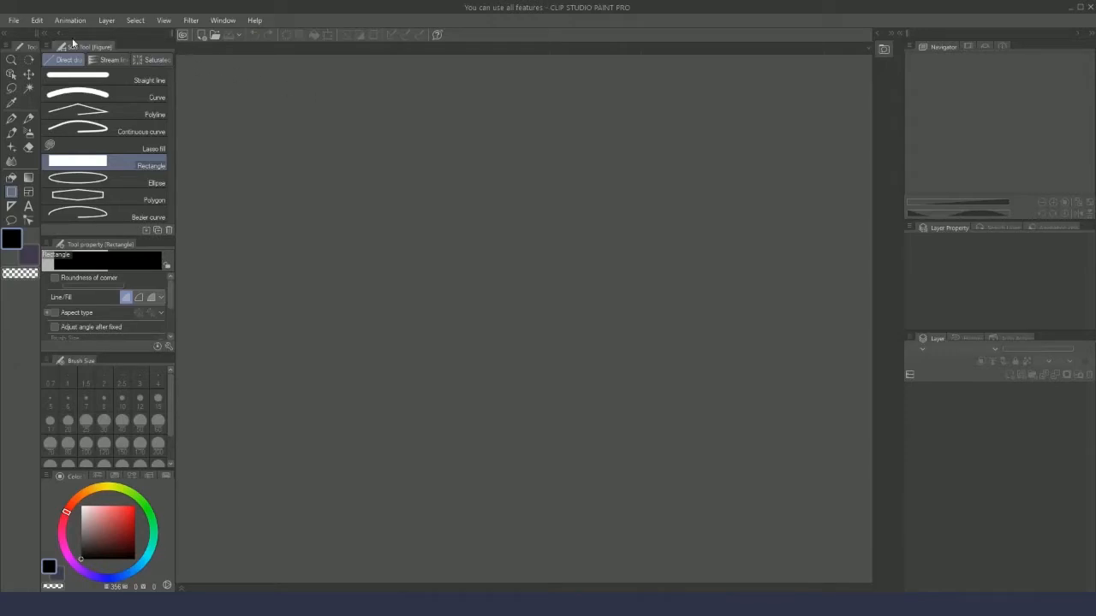
- Create a new webtoon document using the mywebtoon10pgs preset at 800 x 12800 px
left_click(17, 21)
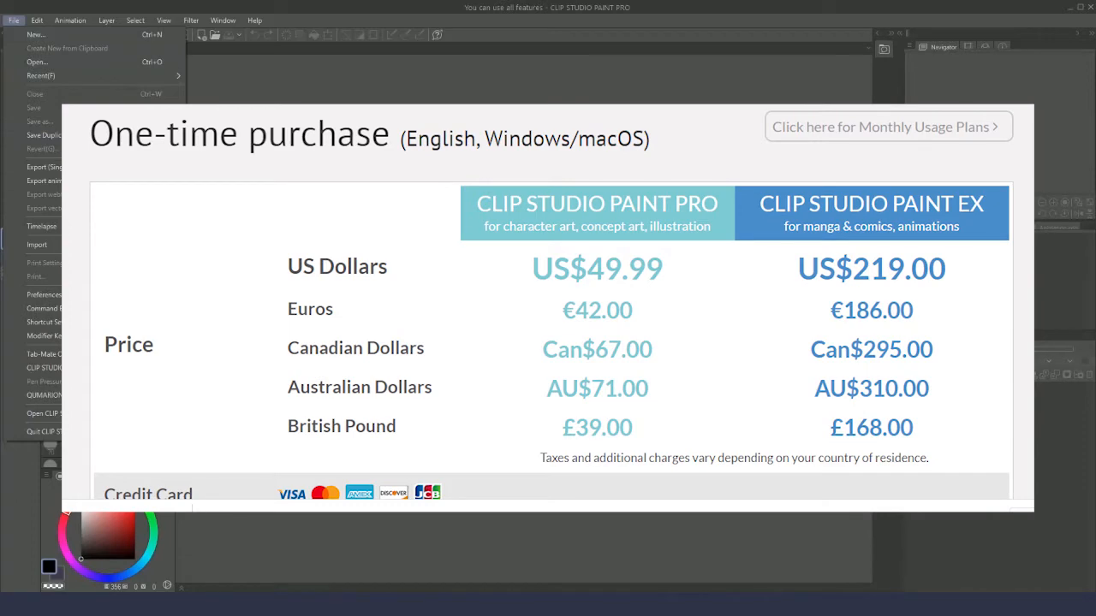
mouse_move(100, 175)
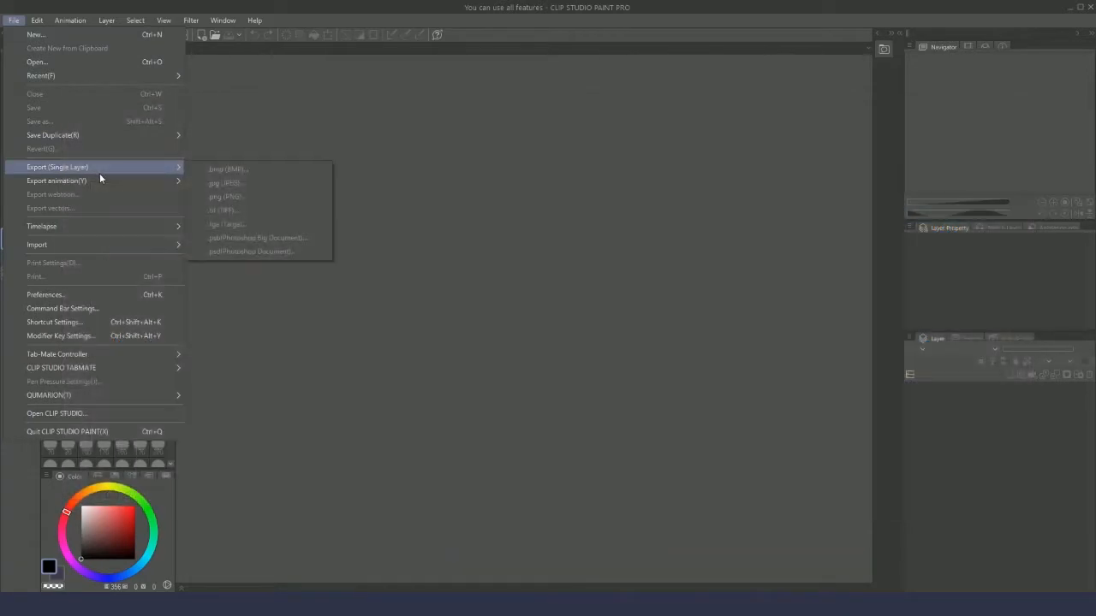
left_click(41, 38)
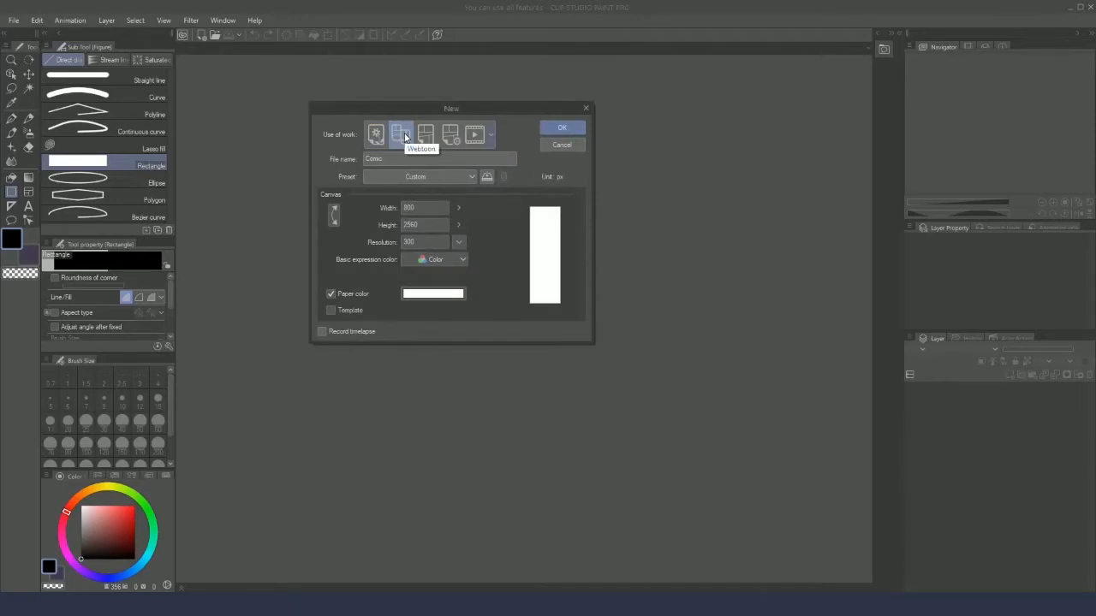
left_click(459, 178)
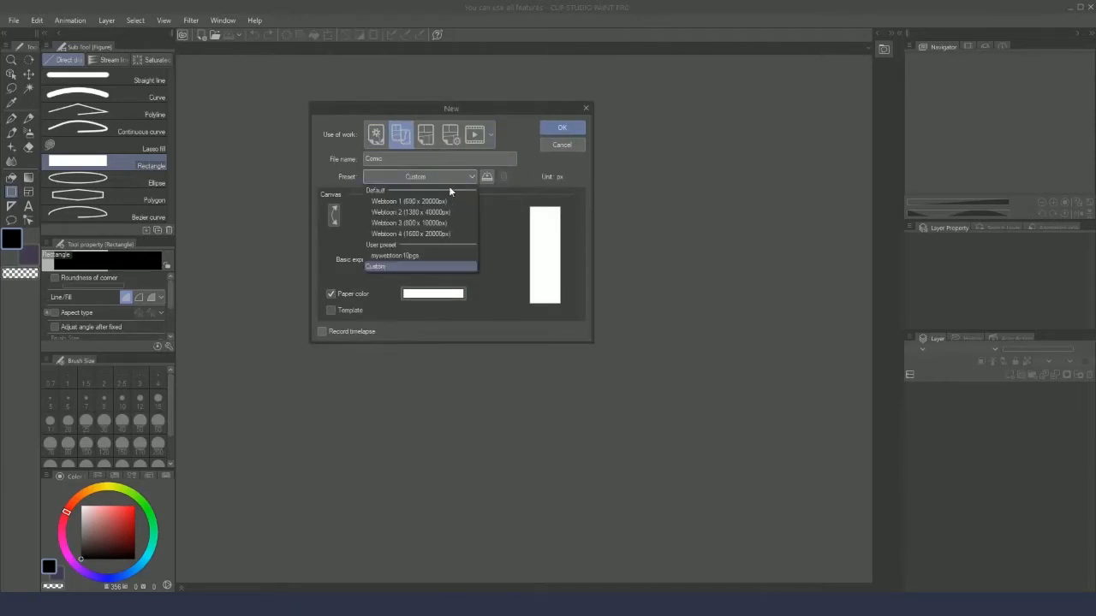
left_click(439, 255)
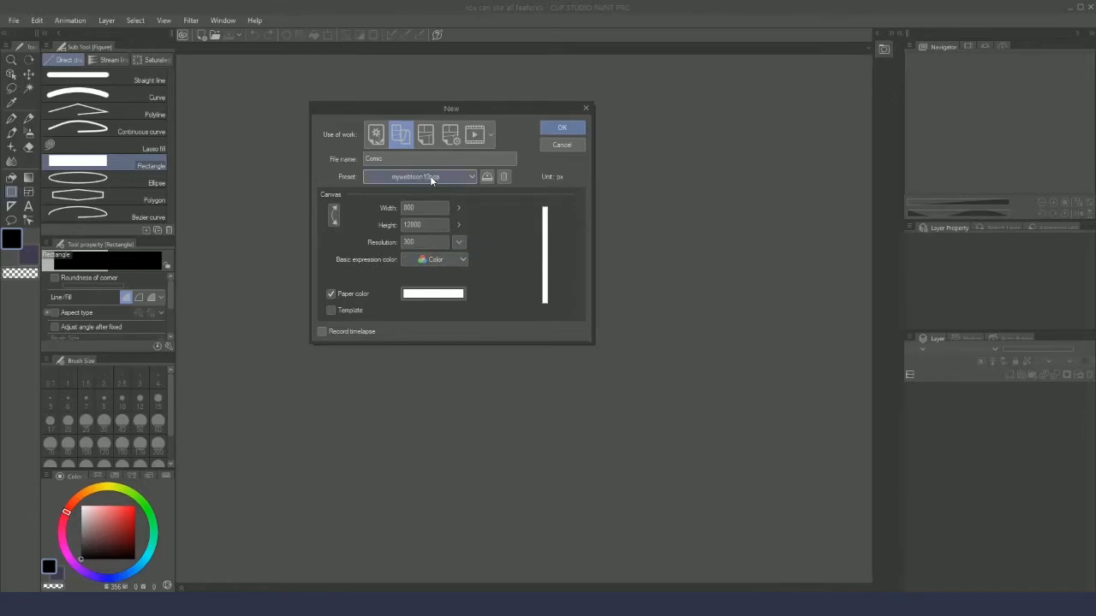
left_click(558, 128)
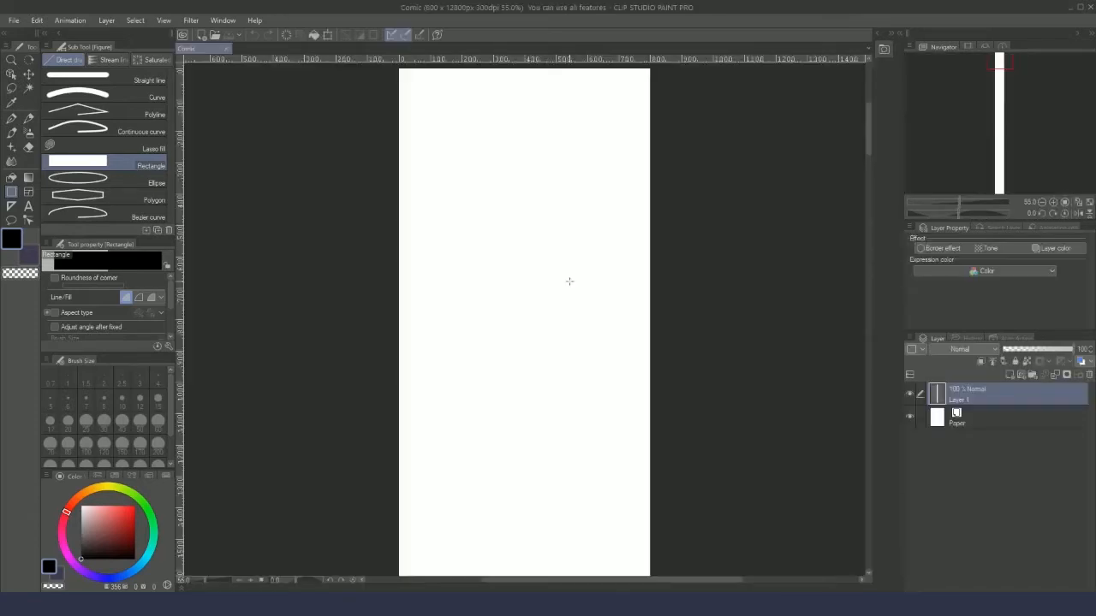
- Draw a black straight line horizontally across the full canvas width at the 1280 px height mark
left_click_drag(868, 122, 837, 127)
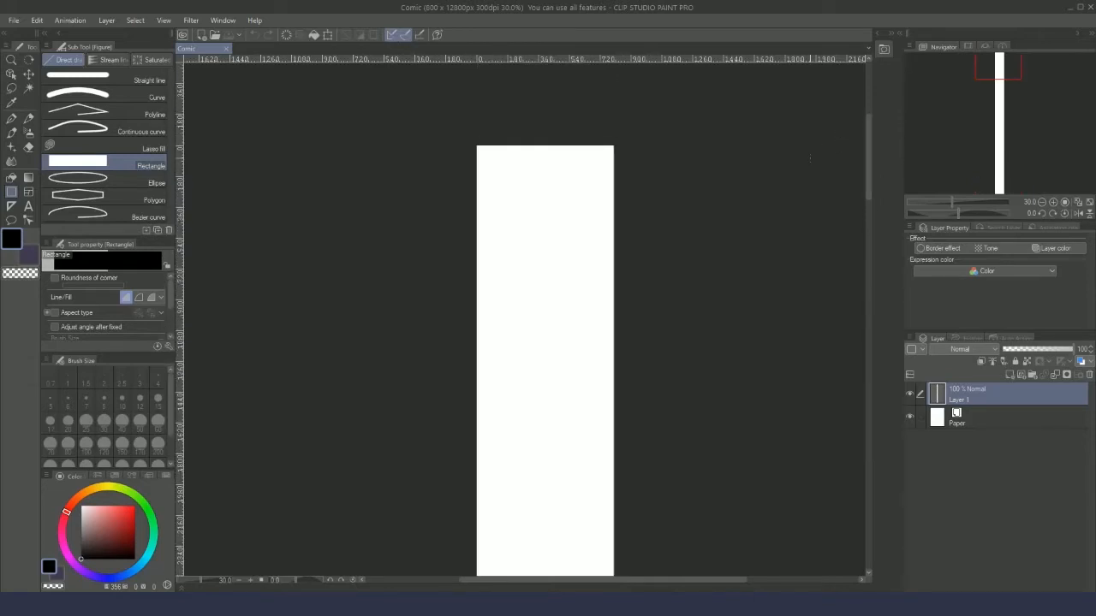
scroll(614, 236, "down", 13)
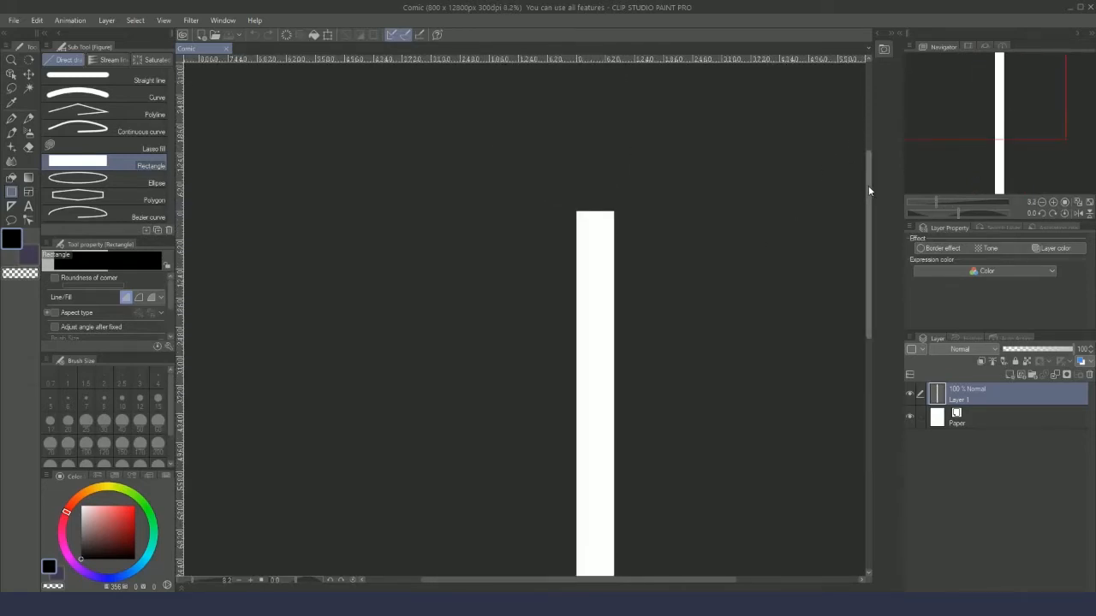
left_click_drag(869, 190, 871, 216)
scroll(713, 236, "up", 2)
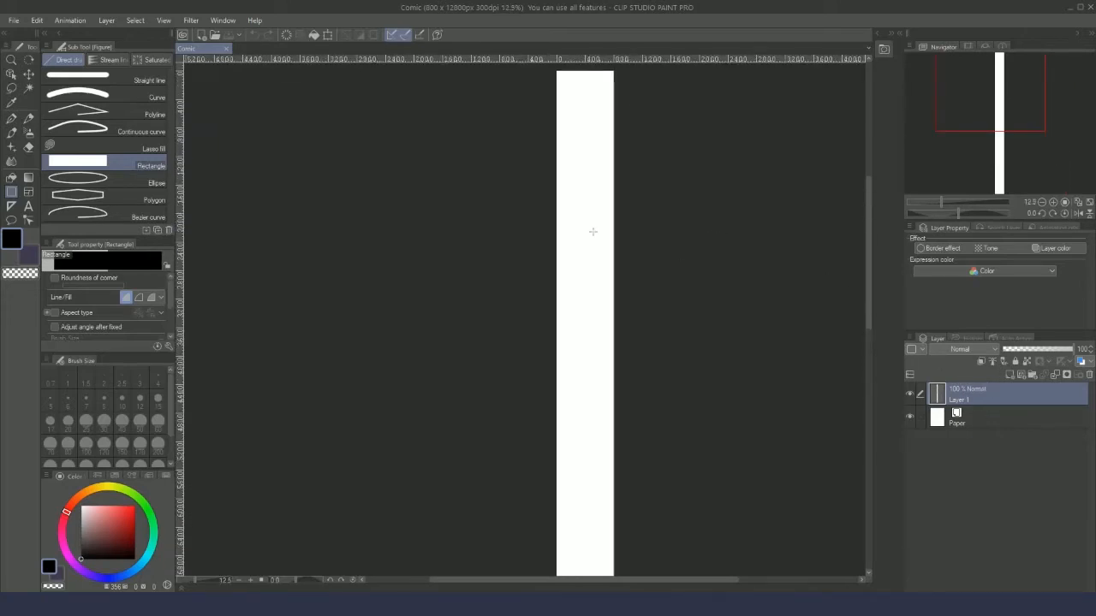
left_click(12, 208)
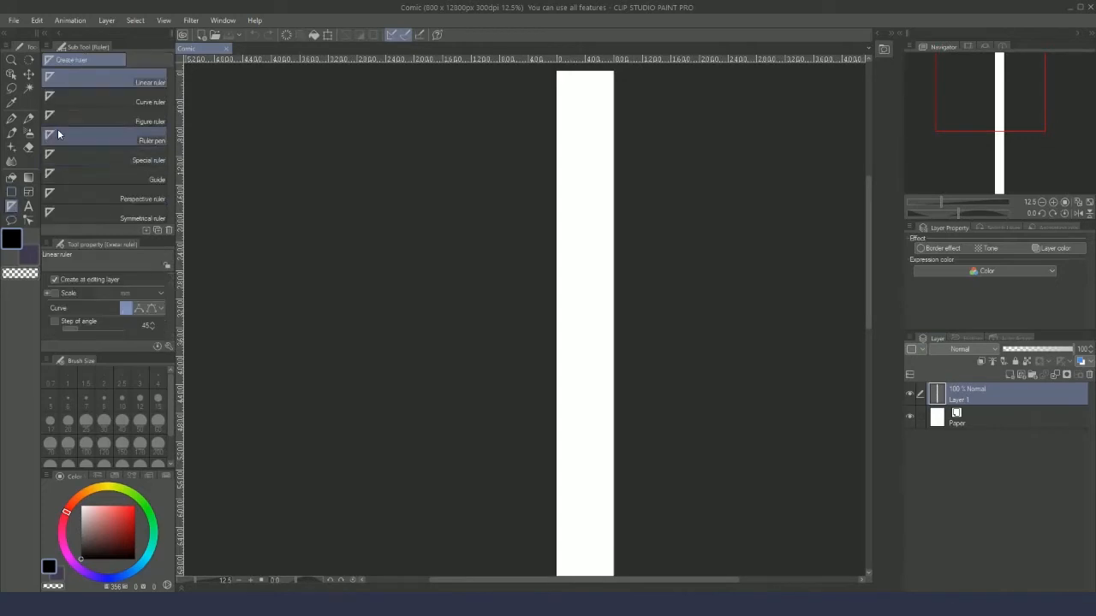
left_click(12, 193)
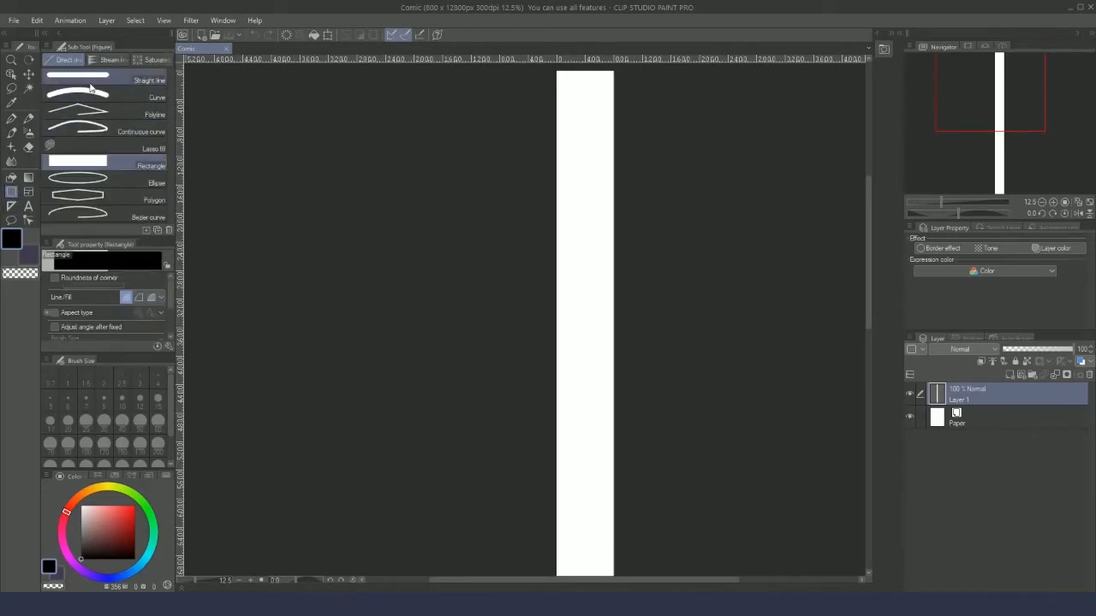
left_click(77, 77)
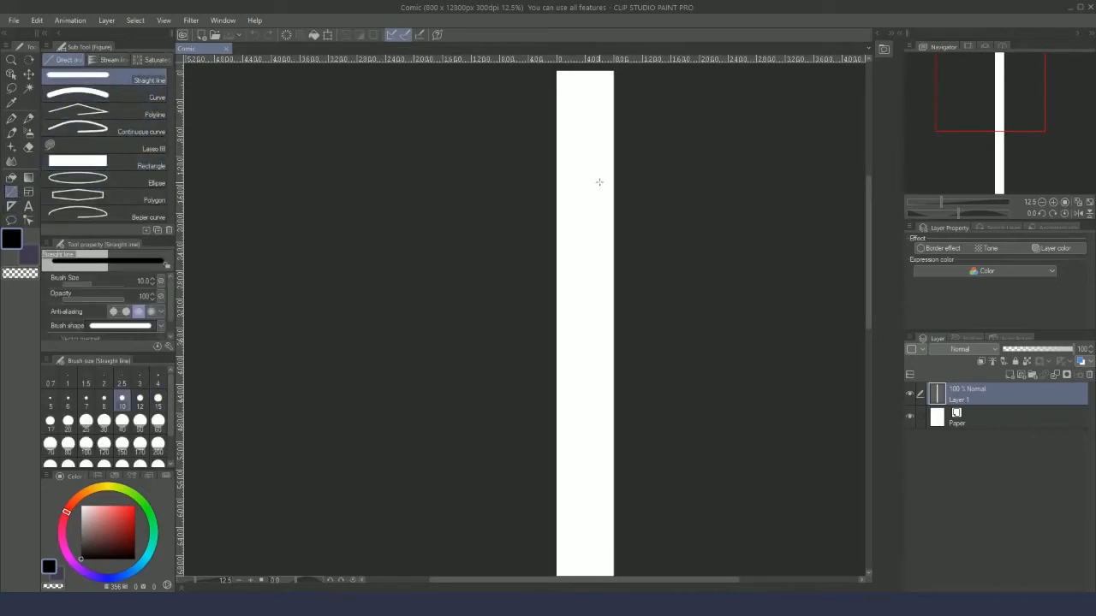
scroll(599, 181, "up", 5)
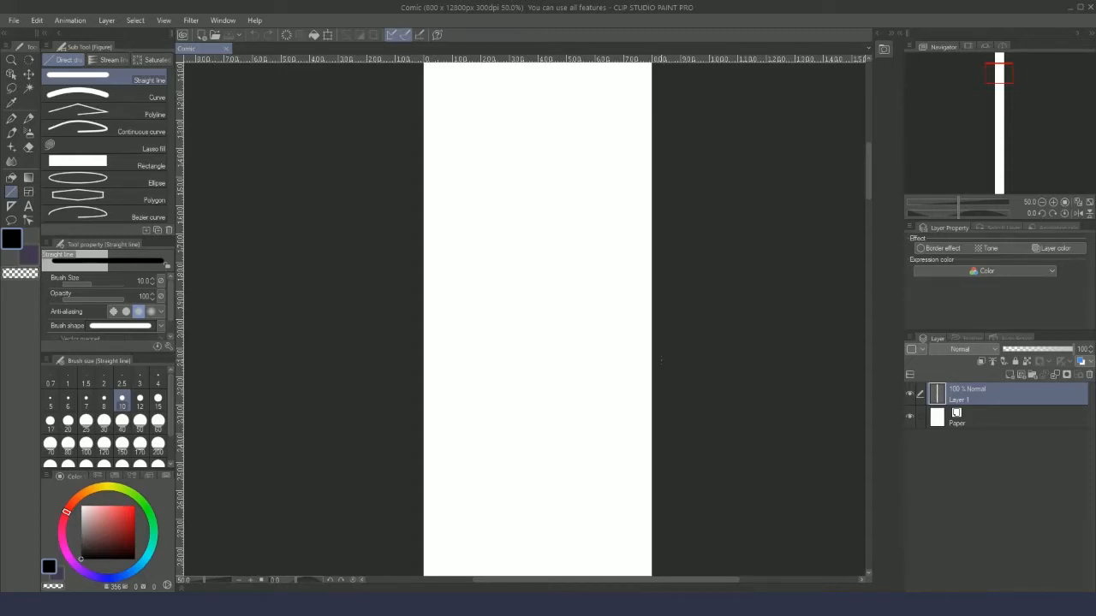
scroll(659, 360, "up", 10)
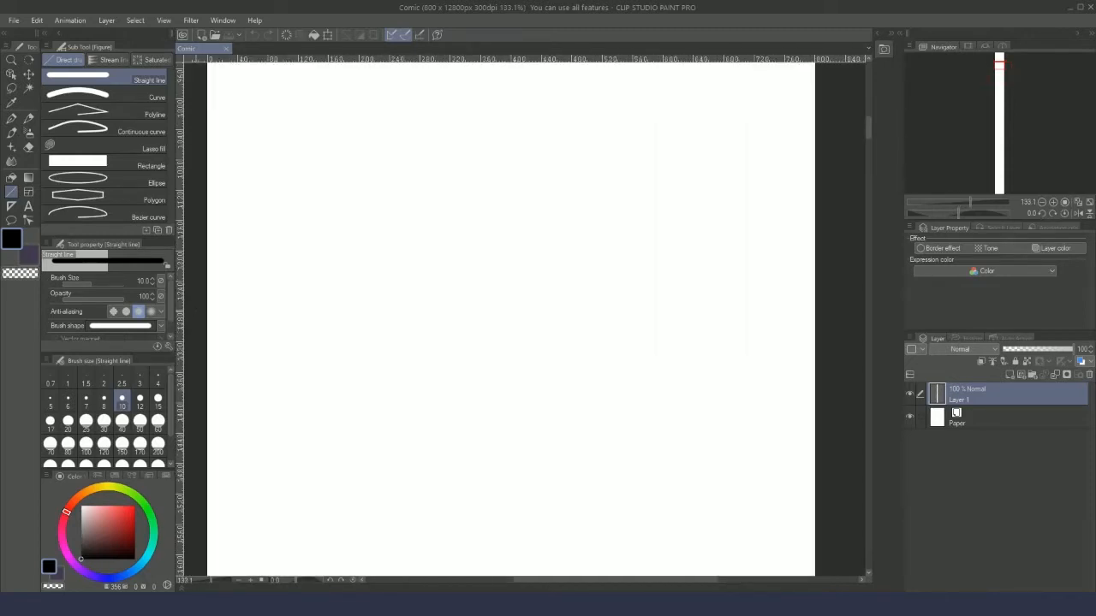
left_click_drag(203, 311, 825, 299)
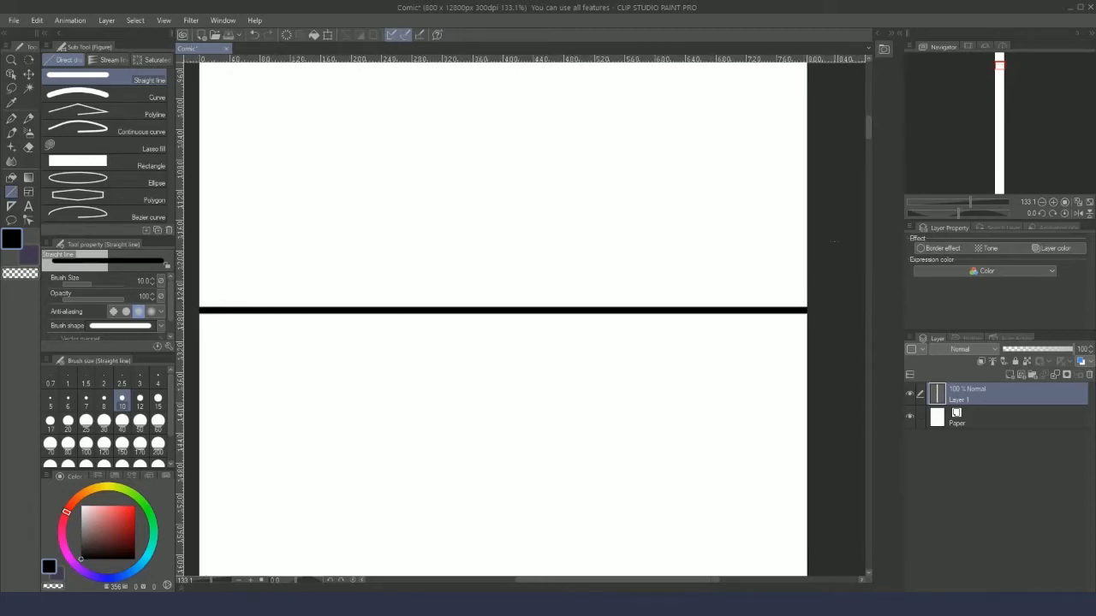
- Draw a second straight page-divider line across the full canvas width at the 2560 px mark
scroll(807, 310, "down", 12)
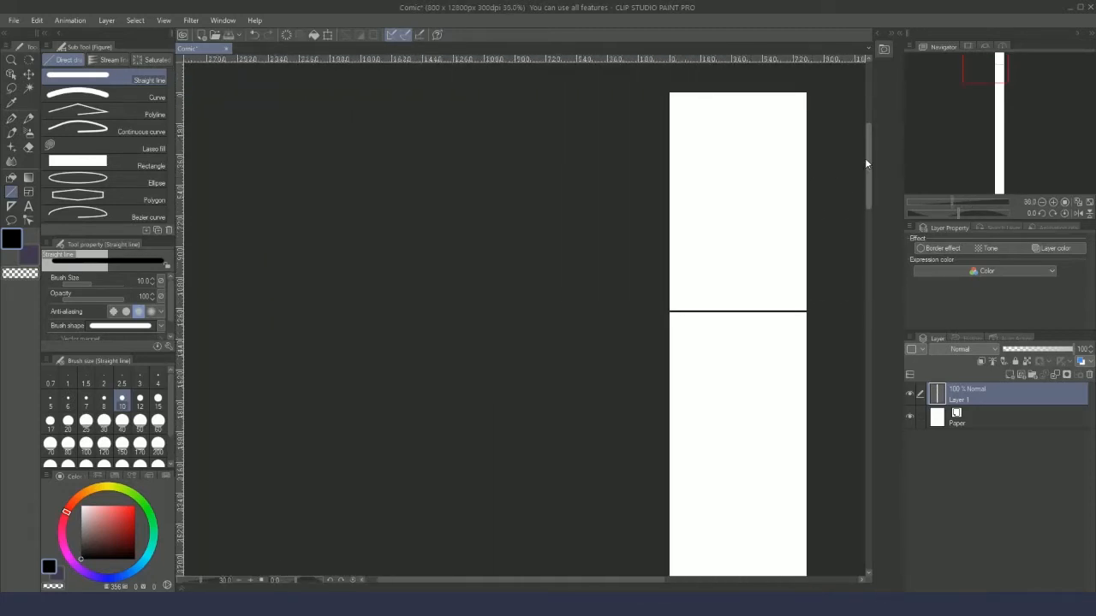
left_click_drag(864, 157, 867, 177)
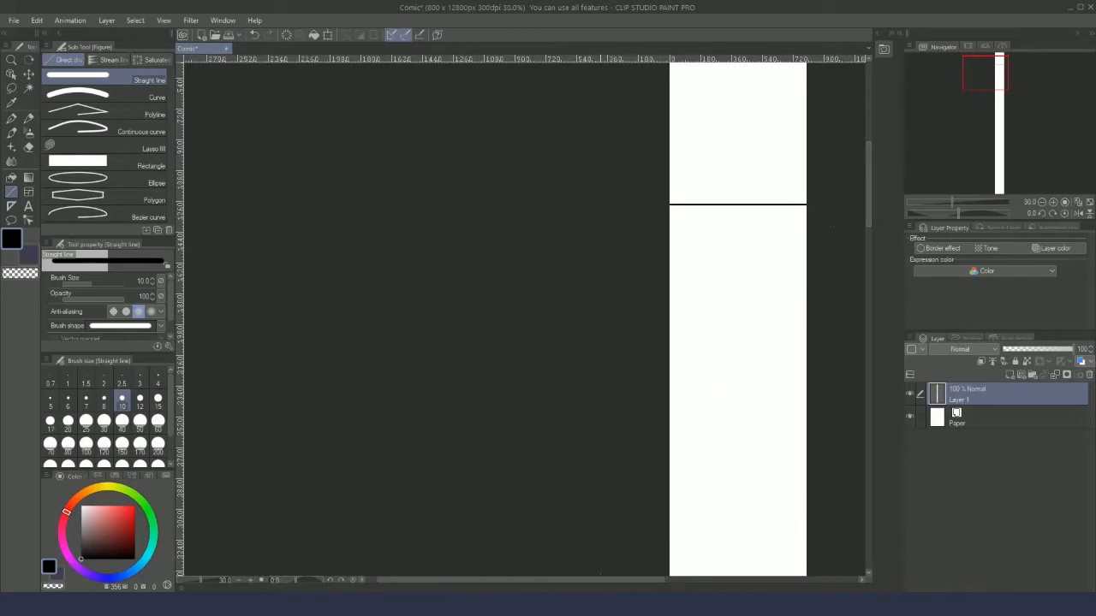
left_click_drag(602, 580, 663, 581)
left_click_drag(868, 167, 869, 177)
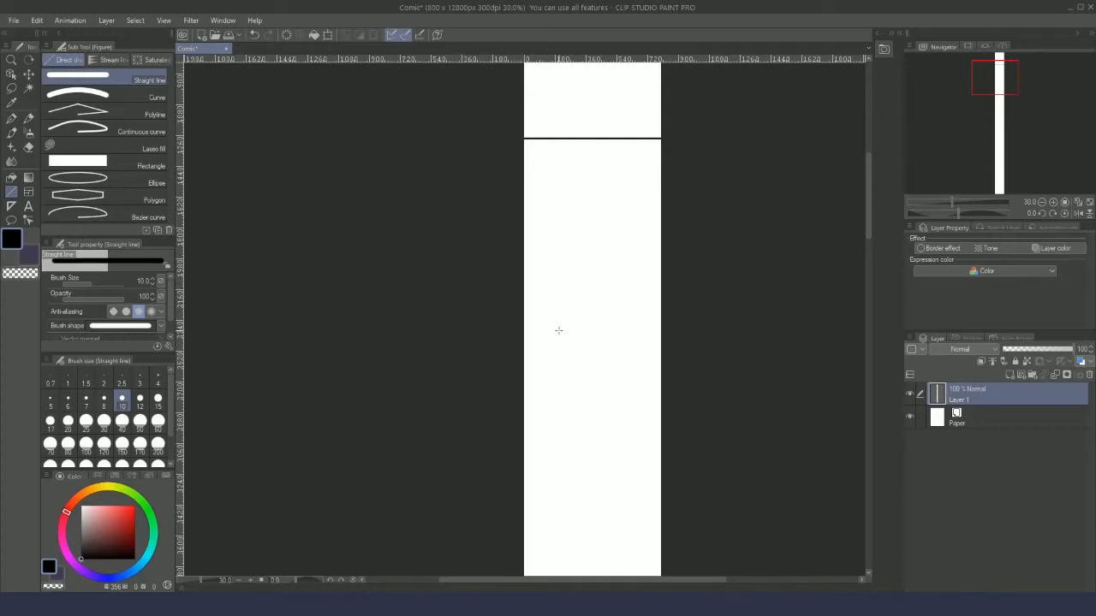
scroll(526, 251, "up", 1)
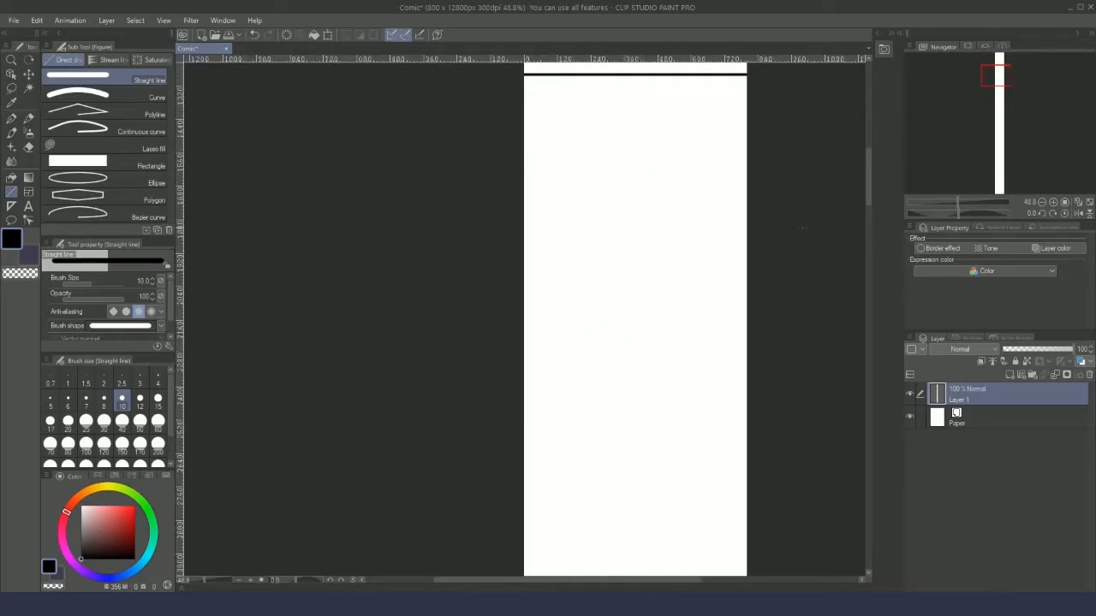
scroll(870, 187, "up", 2)
scroll(557, 369, "up", 2)
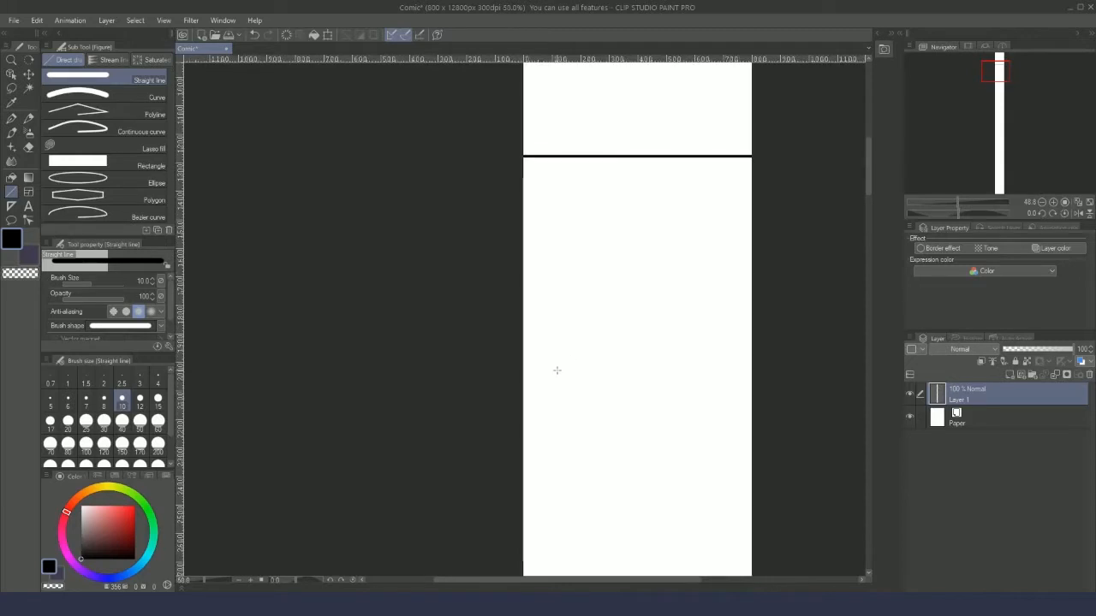
scroll(557, 370, "up", 8)
left_click_drag(869, 153, 870, 173)
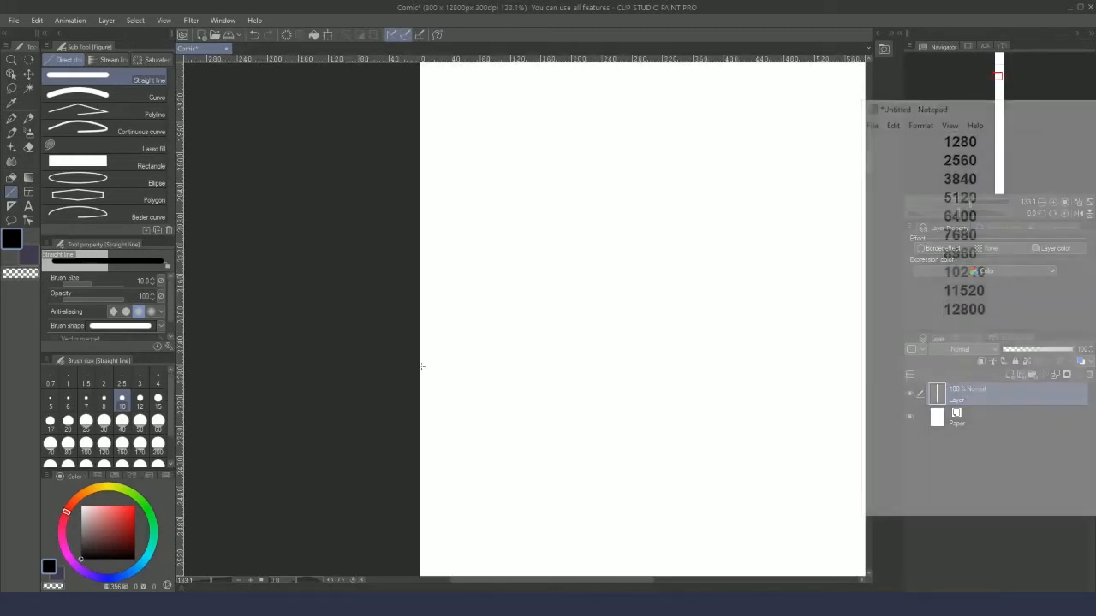
left_click_drag(337, 556, 1060, 555)
- Draw the remaining full-width divider lines at 3840, 5120, 6400, 7680, 8960, 10240 and 11520 px
left_click_drag(595, 580, 668, 580)
left_click_drag(869, 171, 869, 221)
left_click_drag(679, 580, 667, 581)
left_click_drag(208, 467, 847, 467)
left_click_drag(869, 222, 869, 274)
left_click_drag(208, 425, 847, 426)
left_click_drag(869, 274, 869, 323)
left_click_drag(208, 455, 848, 454)
left_click_drag(869, 323, 870, 376)
left_click_drag(208, 425, 848, 425)
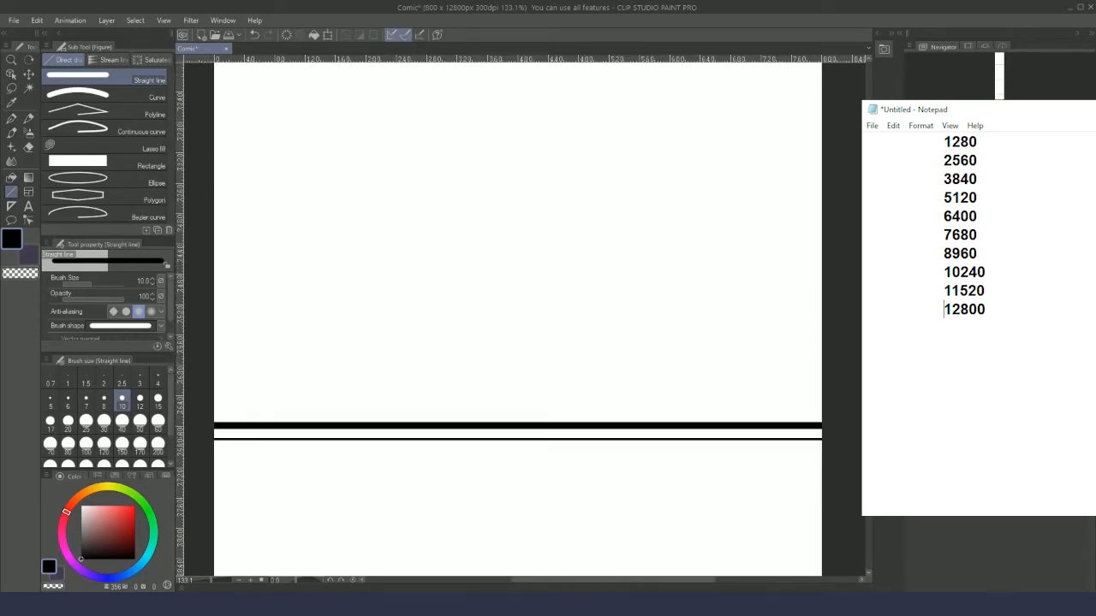
left_click_drag(869, 376, 869, 403)
left_click_drag(208, 503, 848, 502)
left_click_drag(869, 403, 869, 448)
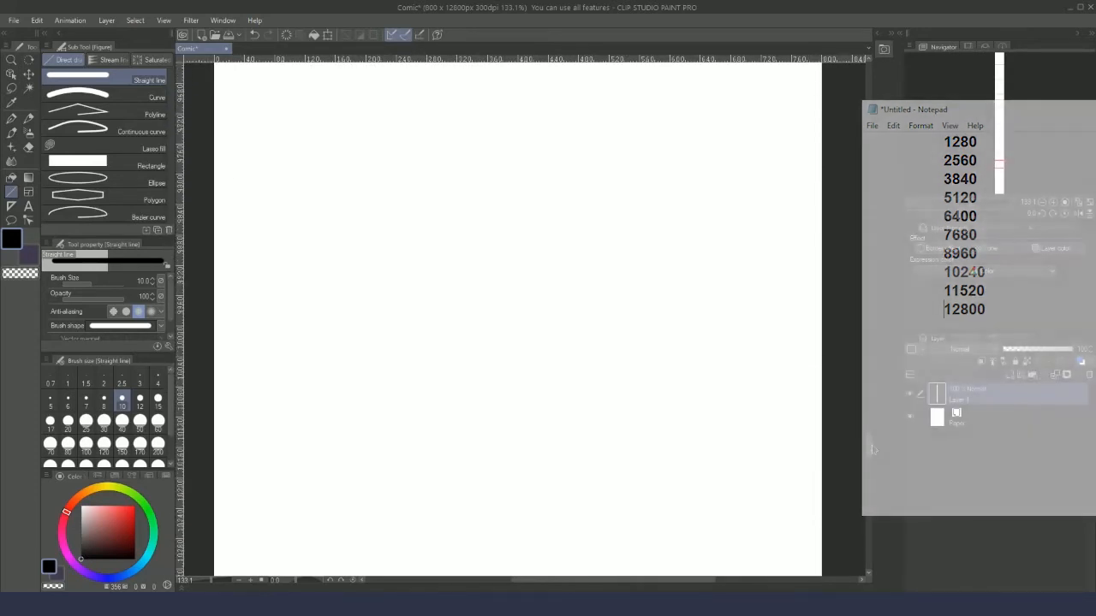
left_click_drag(208, 508, 847, 509)
left_click_drag(869, 447, 868, 497)
left_click_drag(208, 493, 848, 493)
- Add a new layer above the layer that holds the page-divider lines
scroll(815, 459, "down", 19)
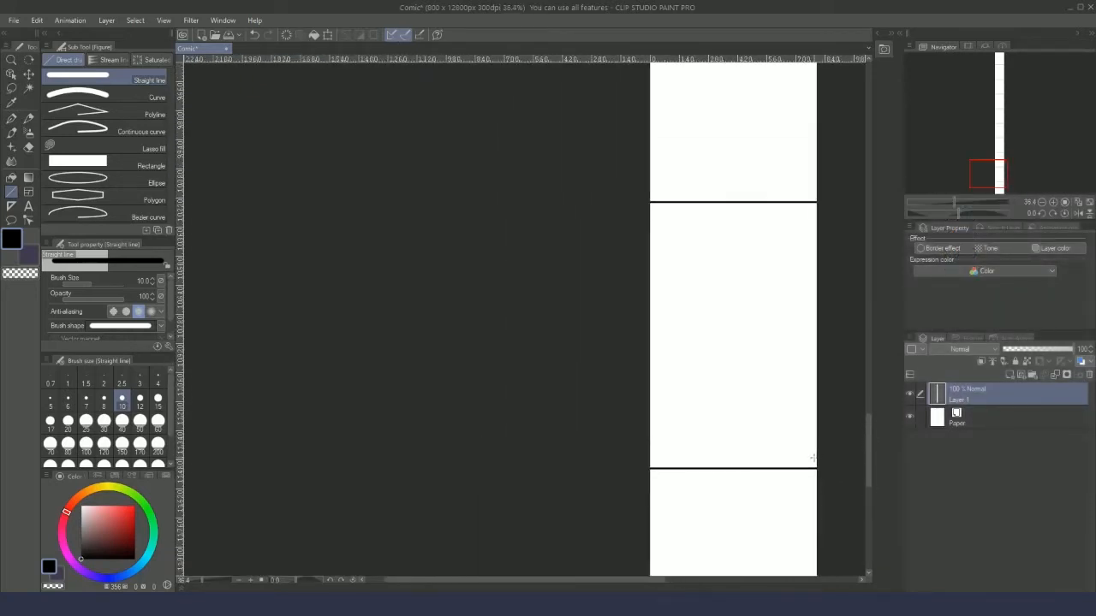
left_click_drag(869, 428, 873, 166)
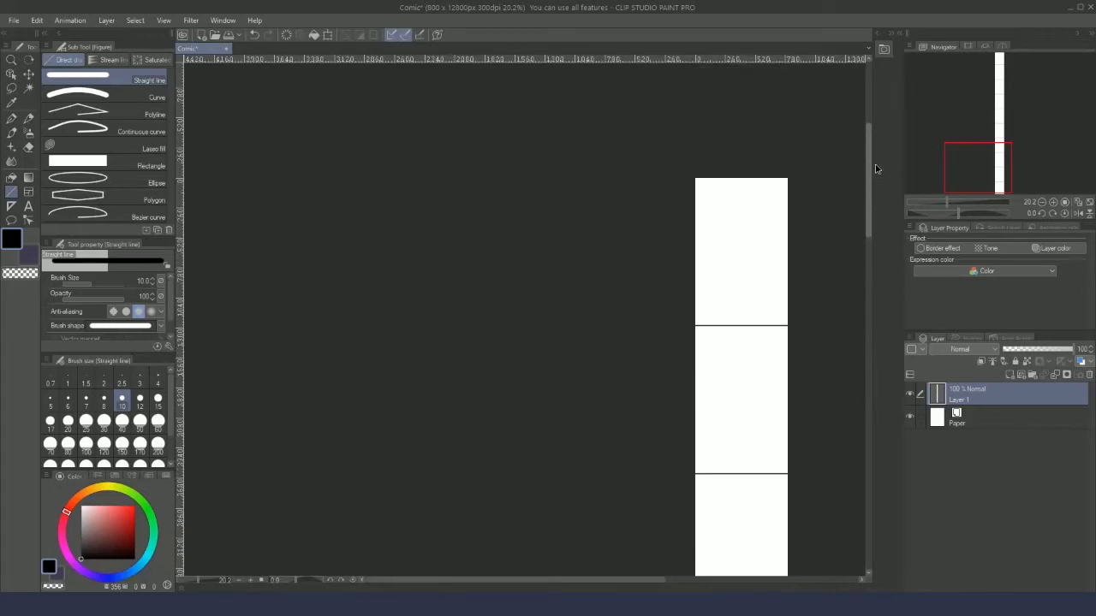
left_click_drag(597, 581, 654, 584)
left_click(1009, 375)
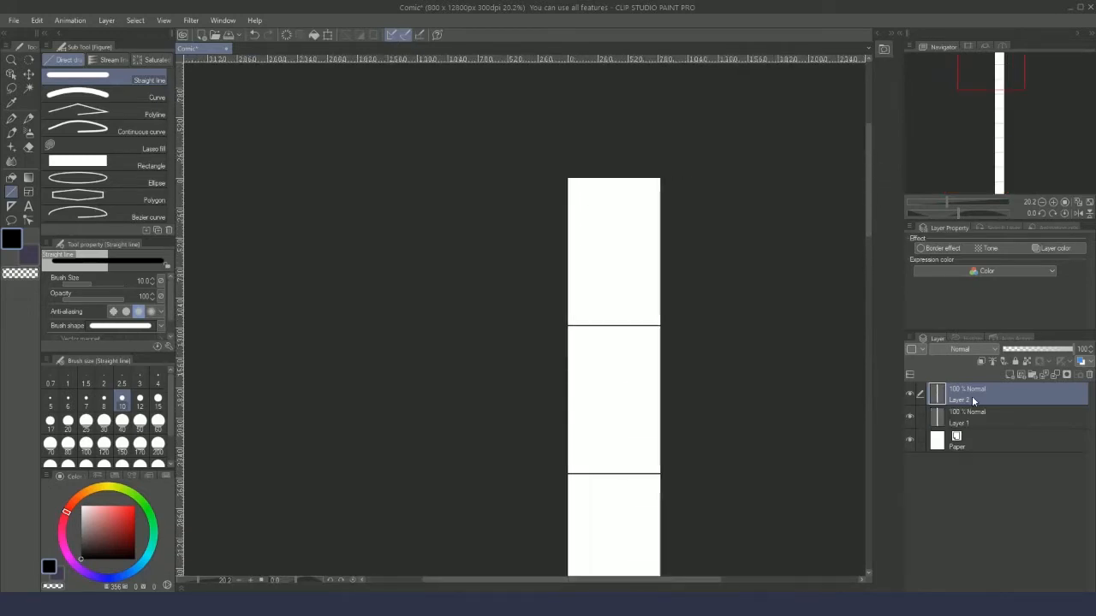
- Sketch three staggered panels with rough figures near the canvas top using the Turnip pen, the third crossing the first divider line
left_click(11, 118)
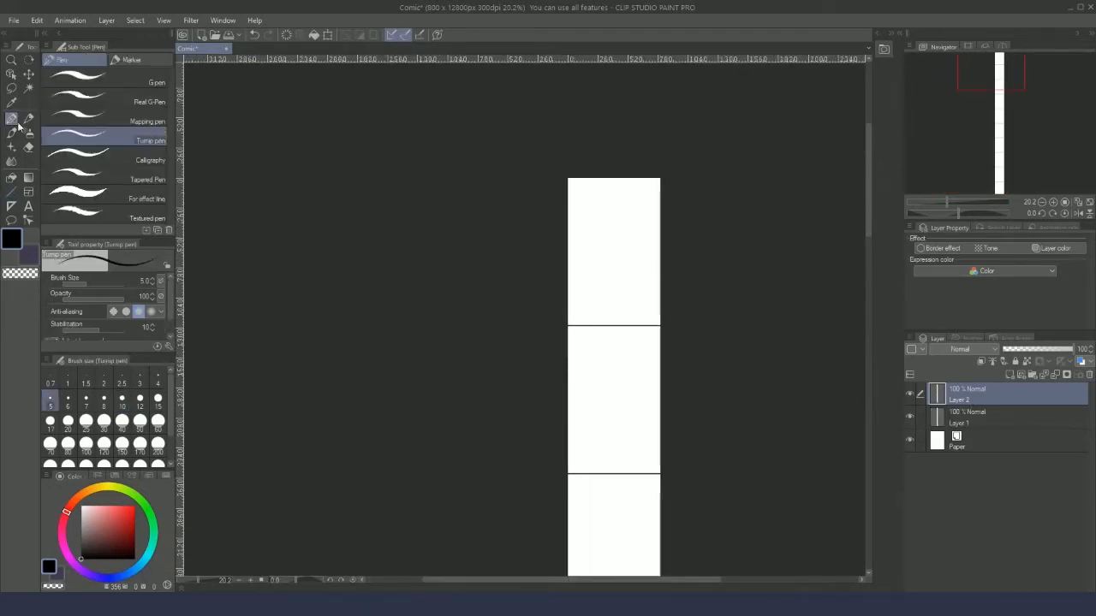
scroll(659, 208, "up", 5)
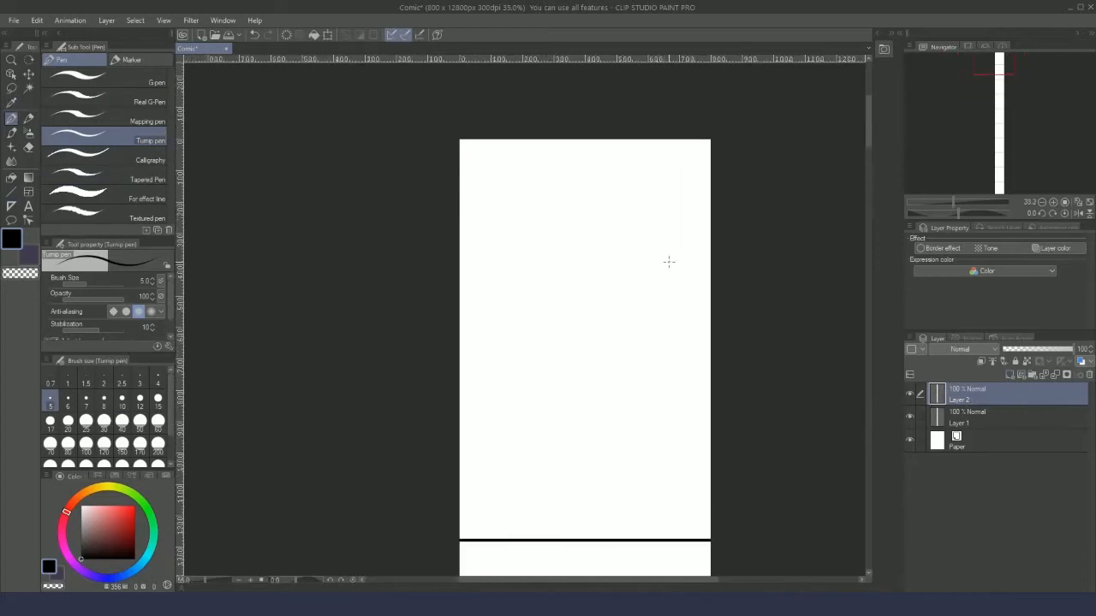
left_click_drag(868, 110, 869, 113)
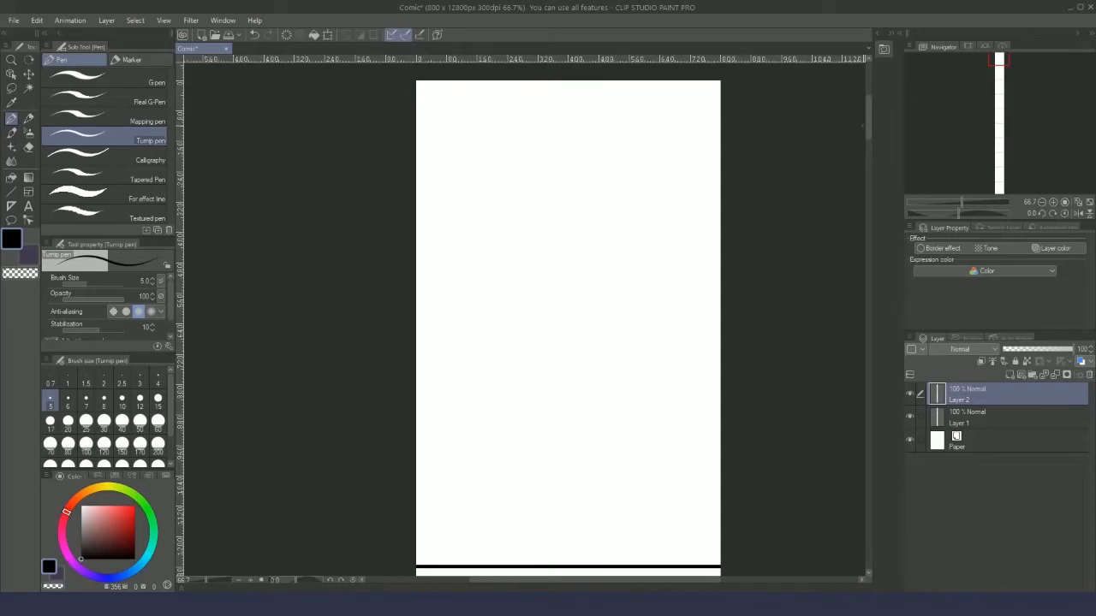
left_click_drag(868, 120, 802, 125)
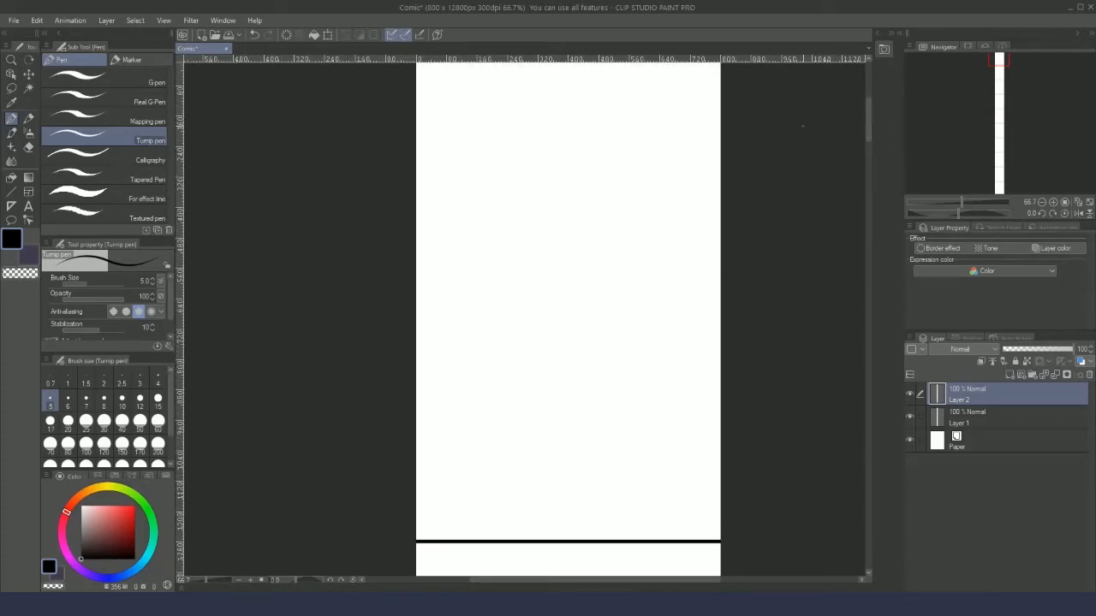
scroll(804, 141, "down", 2)
mouse_move(870, 137)
left_mouse_down()
mouse_move(871, 147)
mouse_move(871, 137)
left_mouse_up()
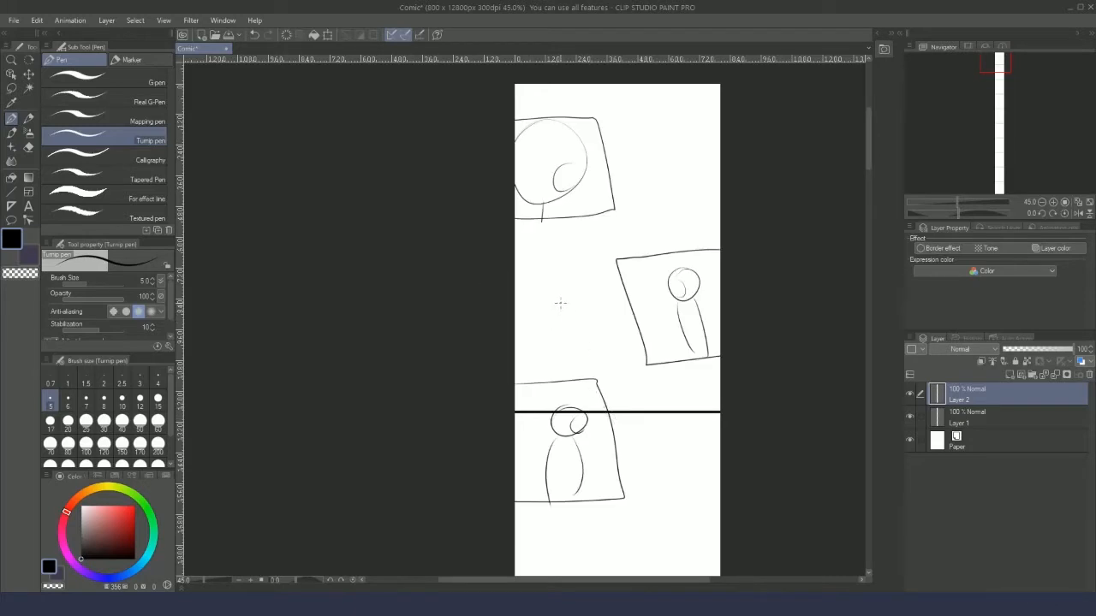
scroll(560, 302, "up", 5)
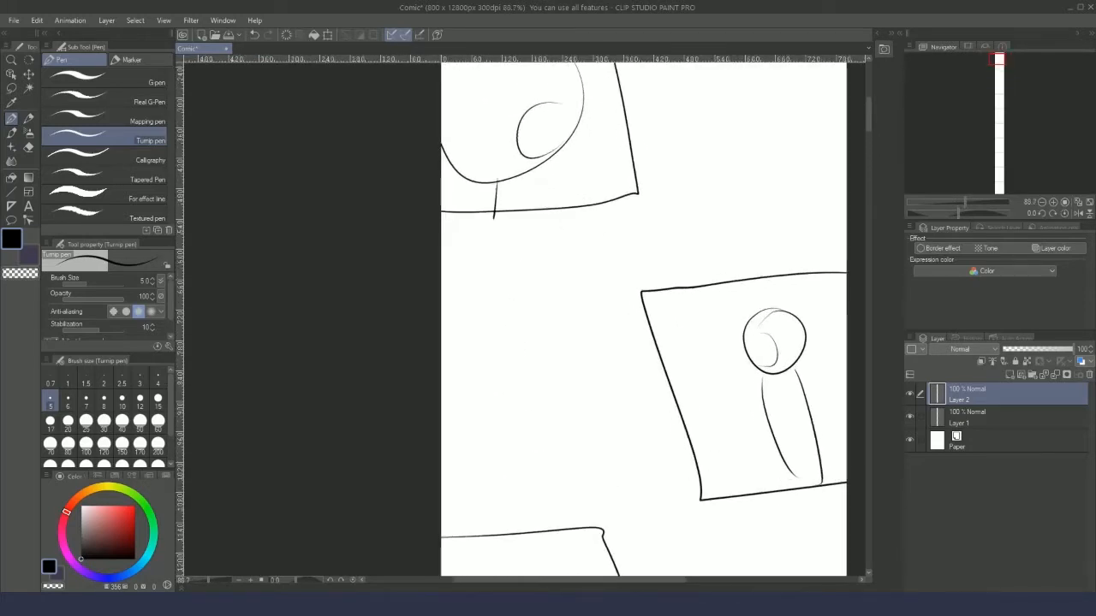
left_click_drag(868, 129, 873, 122)
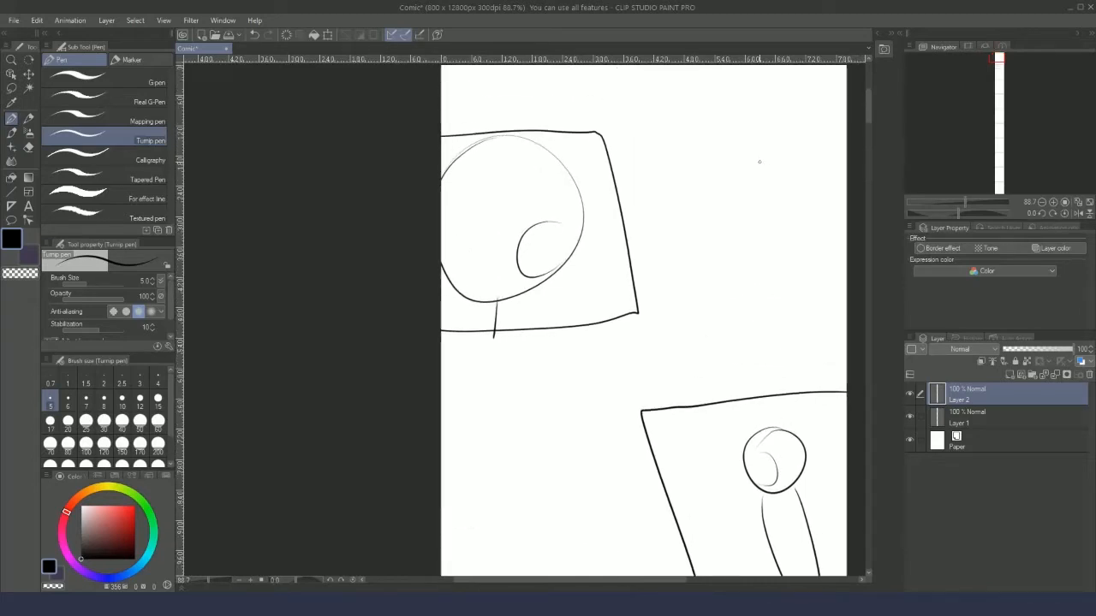
scroll(754, 306, "down", 5)
scroll(753, 307, "down", 3)
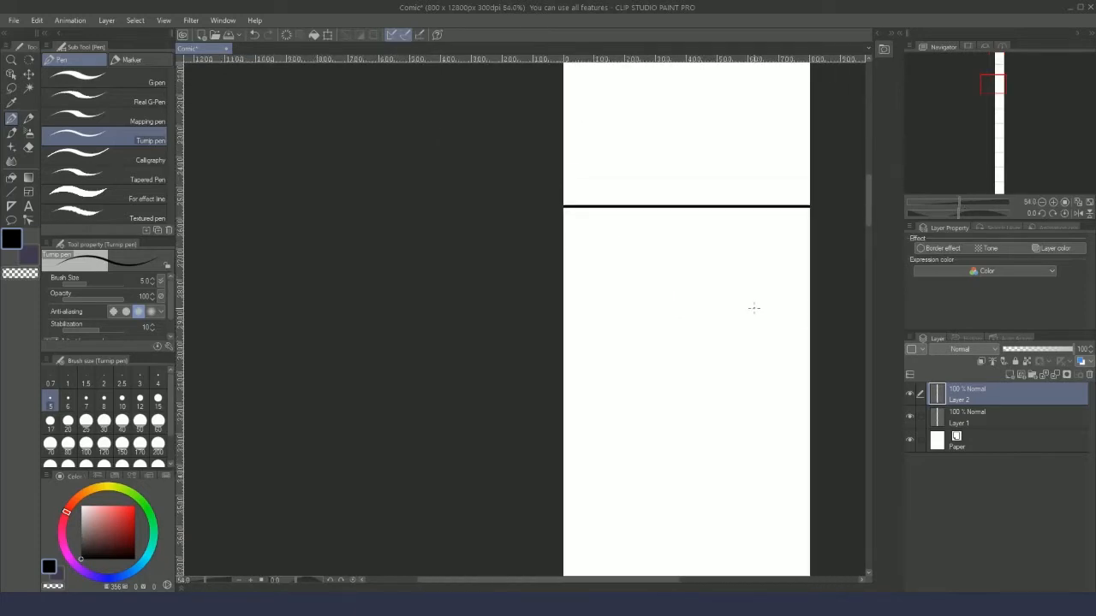
left_click_drag(866, 186, 867, 200)
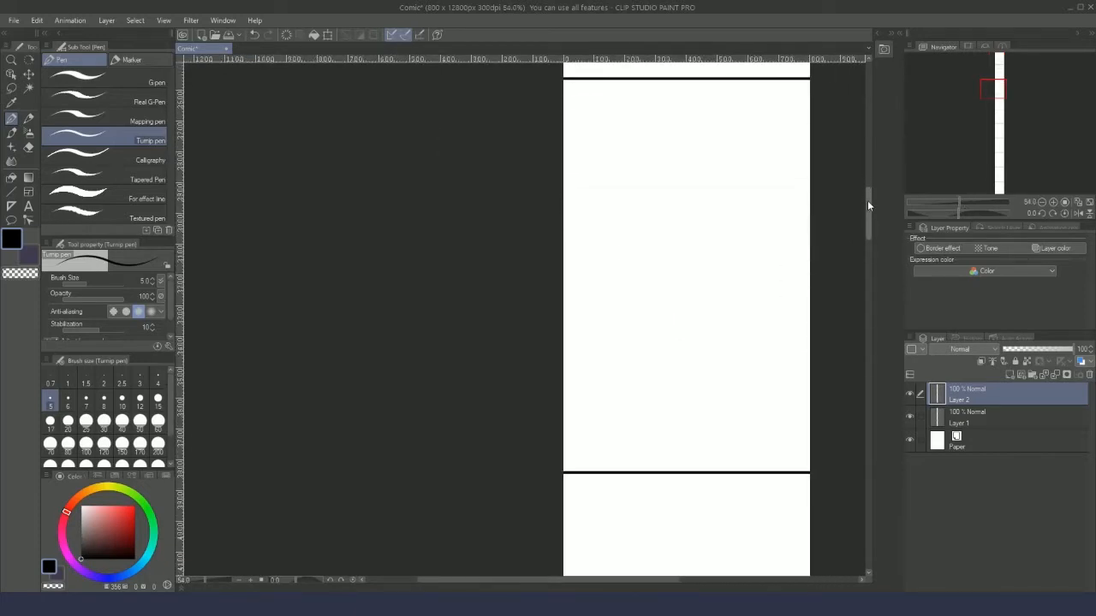
- Sketch three narrow alternating panels and a larger fourth with a slanted inset of rough shapes between the 2560 and 3840 px dividers
mouse_move(535, 112)
left_mouse_down()
mouse_move(732, 147)
mouse_move(561, 175)
left_mouse_up()
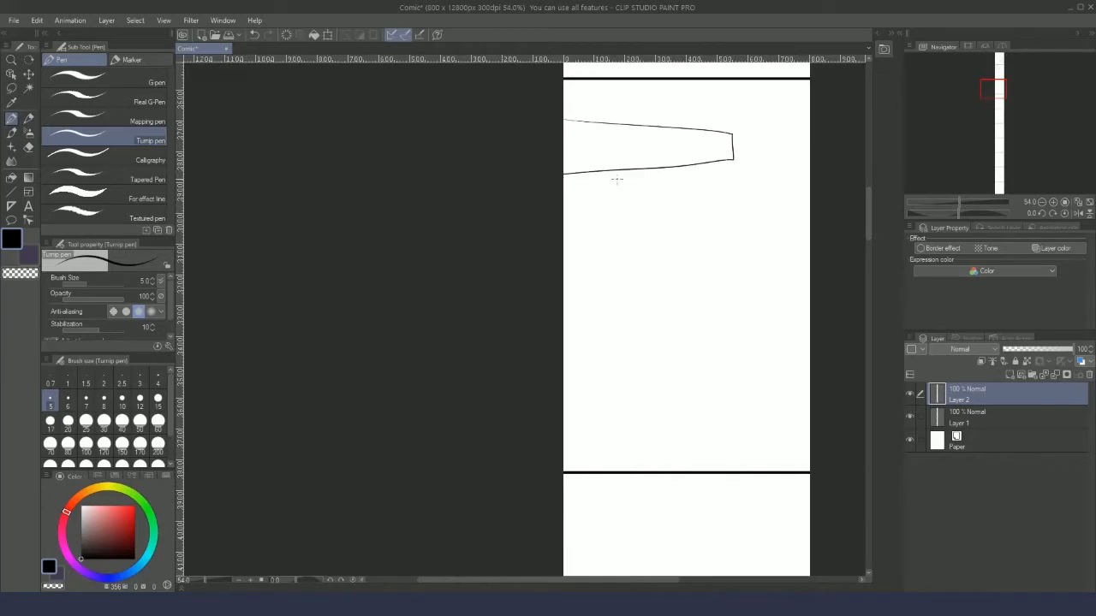
mouse_move(791, 191)
left_mouse_down()
mouse_move(682, 237)
mouse_move(810, 225)
left_mouse_up()
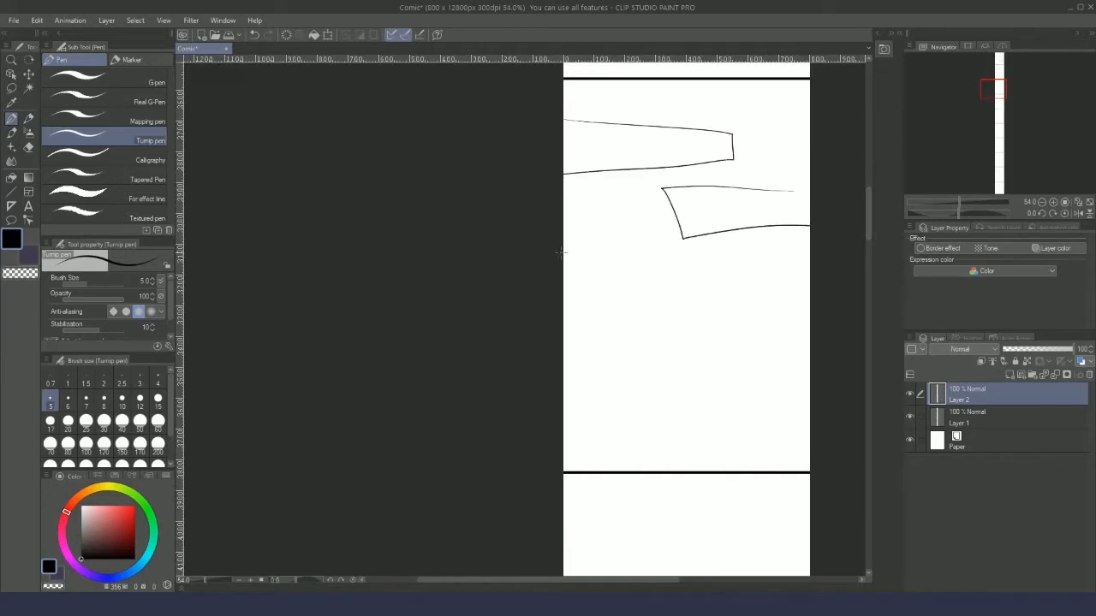
mouse_move(576, 267)
left_mouse_down()
mouse_move(731, 268)
mouse_move(576, 292)
left_mouse_up()
left_click_drag(650, 333, 660, 467)
left_click_drag(652, 334, 809, 340)
mouse_move(661, 471)
left_mouse_down()
mouse_move(716, 471)
mouse_move(820, 452)
left_mouse_up()
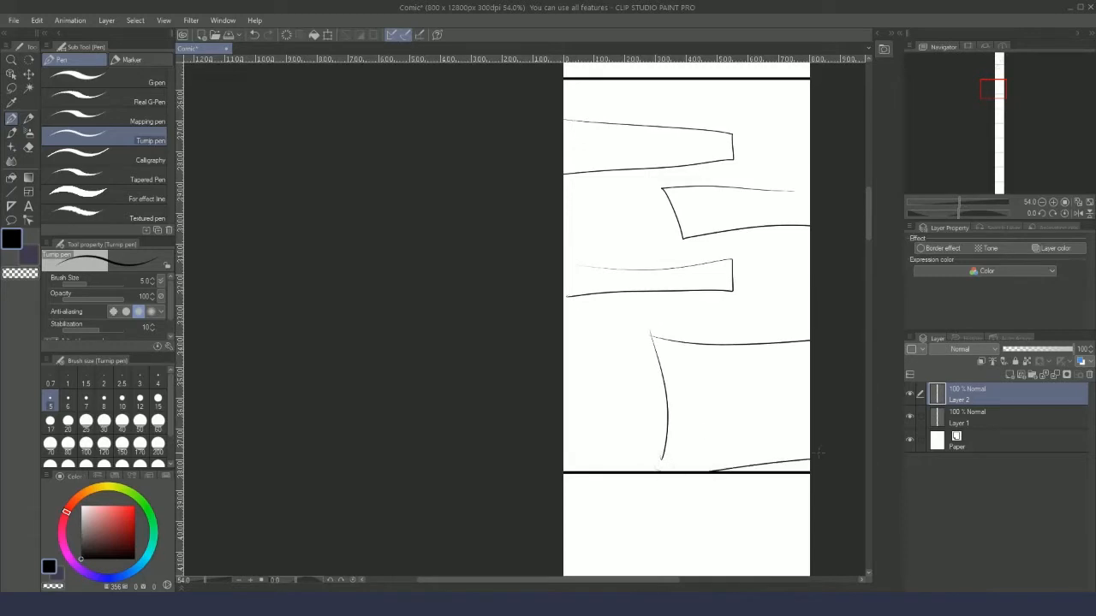
mouse_move(712, 452)
left_mouse_down()
mouse_move(703, 394)
mouse_move(810, 353)
left_mouse_up()
mouse_move(734, 392)
left_mouse_down()
mouse_move(734, 421)
mouse_move(768, 392)
mouse_move(758, 412)
mouse_move(799, 388)
mouse_move(802, 412)
mouse_move(748, 430)
mouse_move(776, 446)
left_mouse_up()
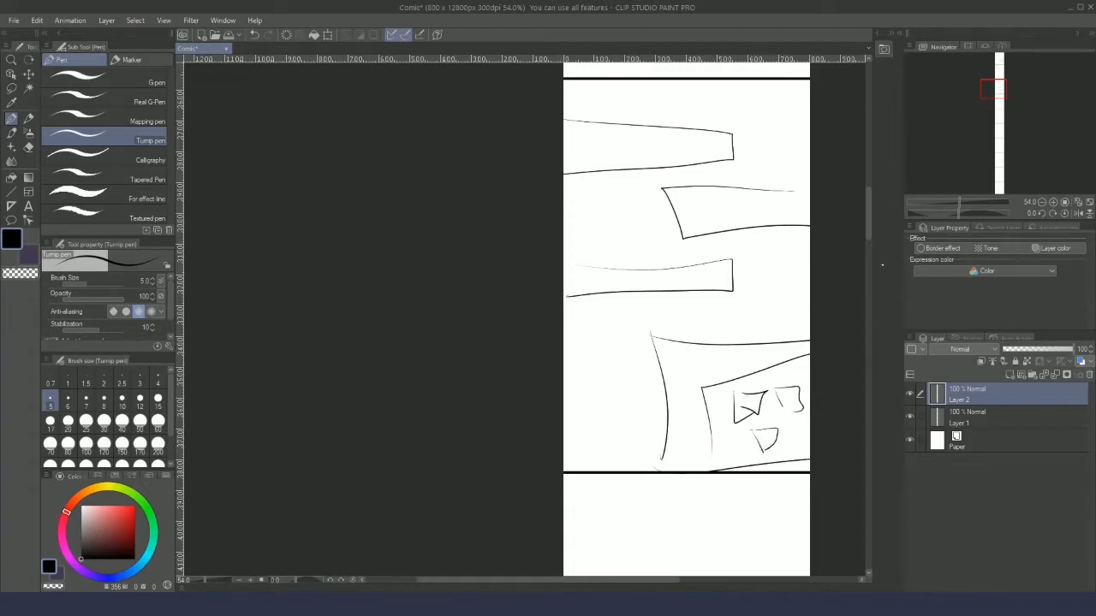
- Sketch a full-width panel with a smiling round-headed figure raising both arms between the 3840 and 5120 px dividers
mouse_move(871, 233)
left_mouse_down()
mouse_move(870, 216)
mouse_move(870, 277)
left_mouse_up()
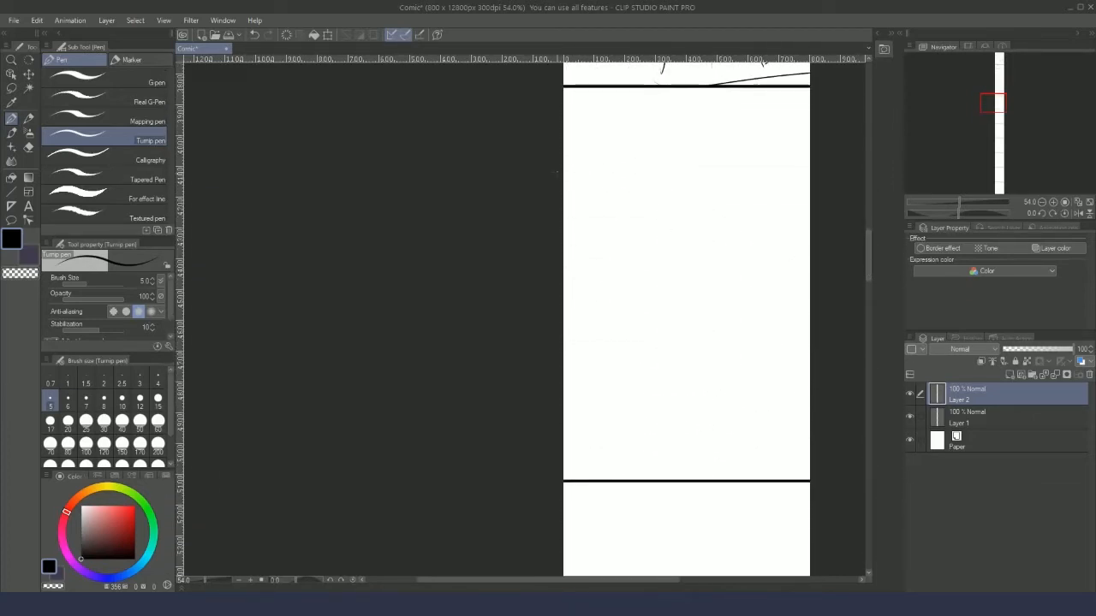
left_click_drag(559, 137, 808, 148)
left_click_drag(552, 414, 810, 407)
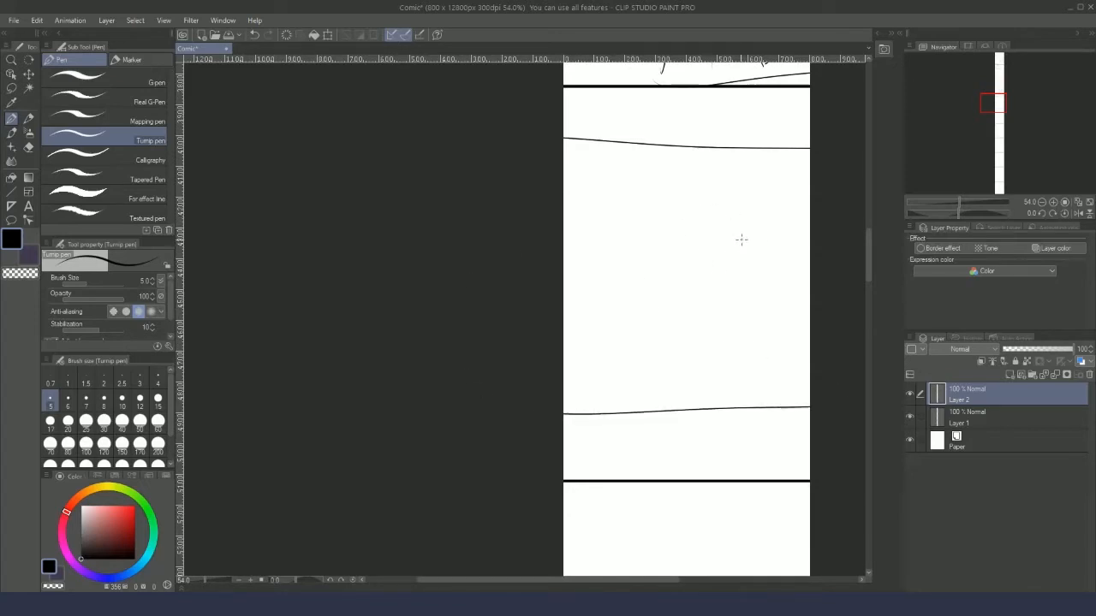
mouse_move(684, 160)
left_mouse_down()
mouse_move(613, 244)
mouse_move(725, 172)
mouse_move(618, 409)
left_mouse_up()
mouse_move(734, 281)
left_mouse_down()
mouse_move(748, 325)
mouse_move(741, 405)
left_mouse_up()
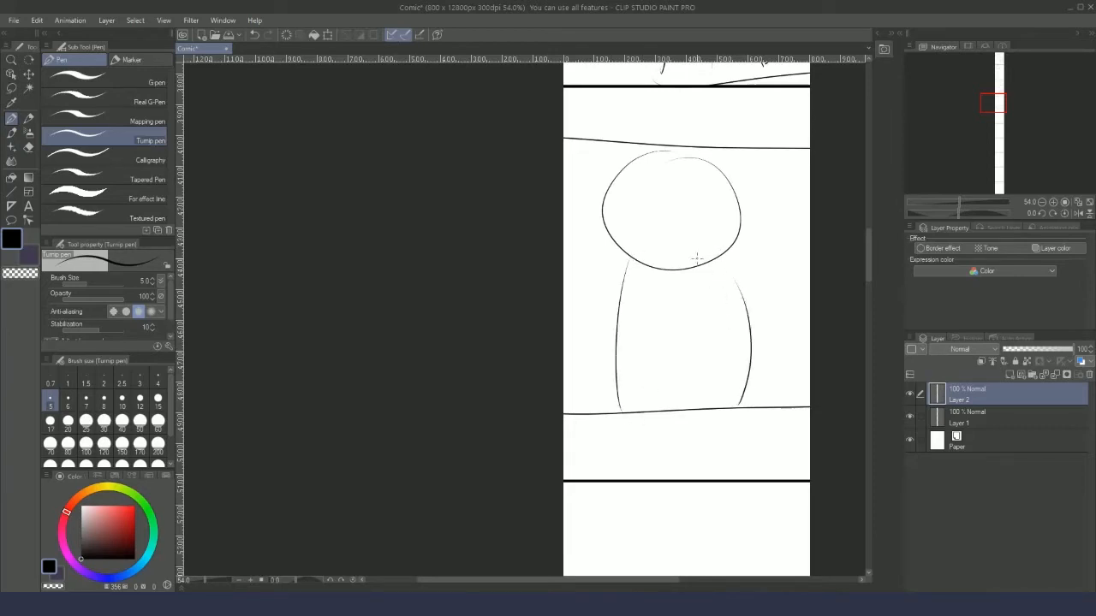
mouse_move(639, 228)
left_mouse_down()
mouse_move(686, 226)
mouse_move(637, 225)
mouse_move(700, 177)
mouse_move(712, 206)
left_mouse_up()
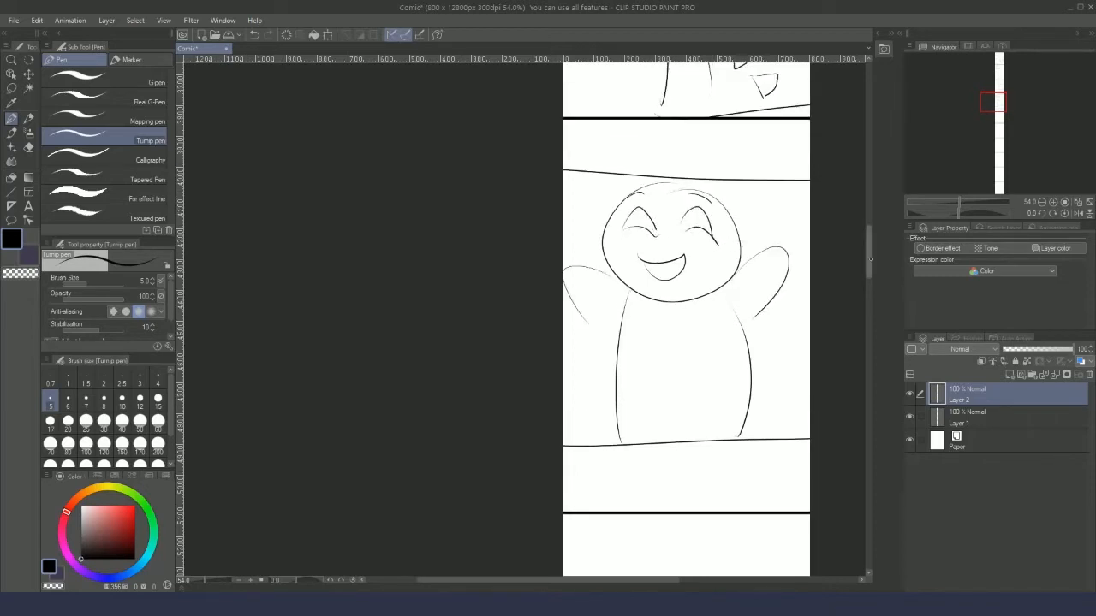
- Lasso the smiling-figure panel and move it straight down so it crosses the 5120 px divider
scroll(722, 144, "up", 1)
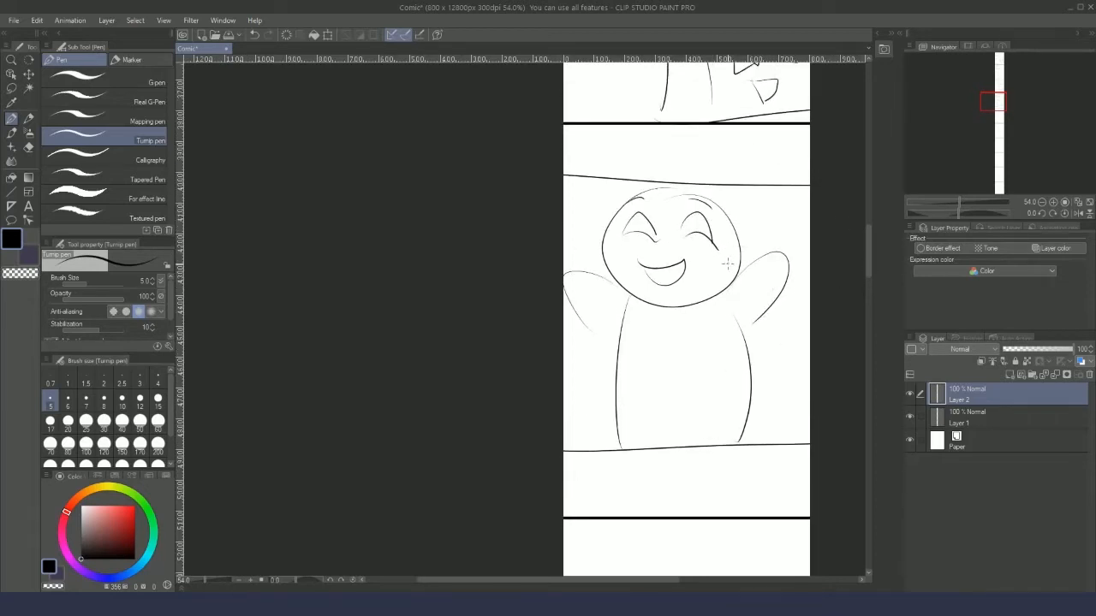
scroll(738, 227, "down", 3)
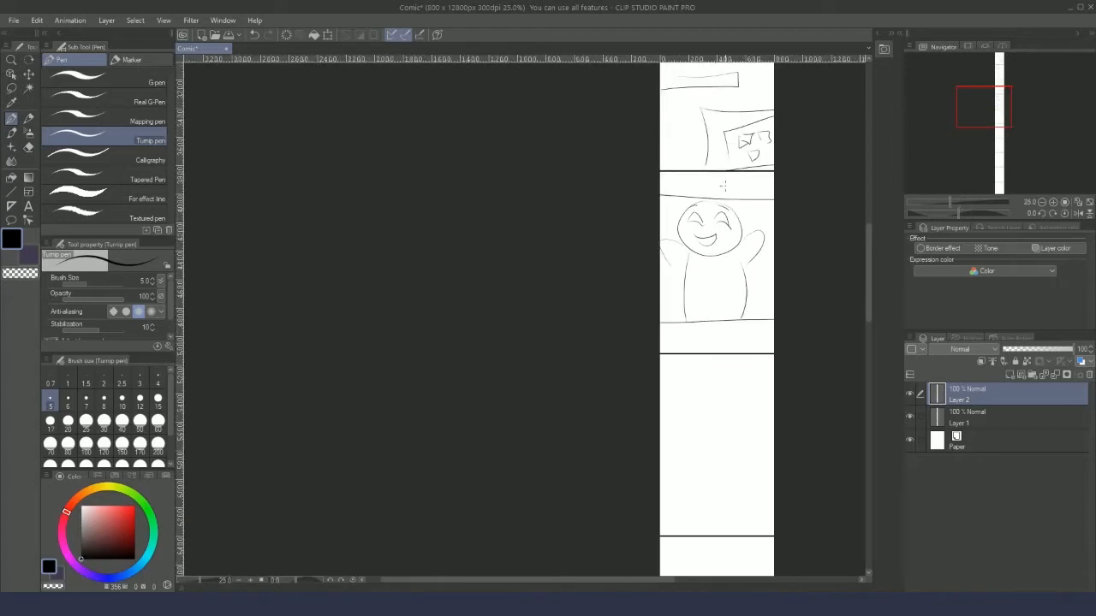
scroll(723, 185, "up", 3)
scroll(748, 196, "down", 1)
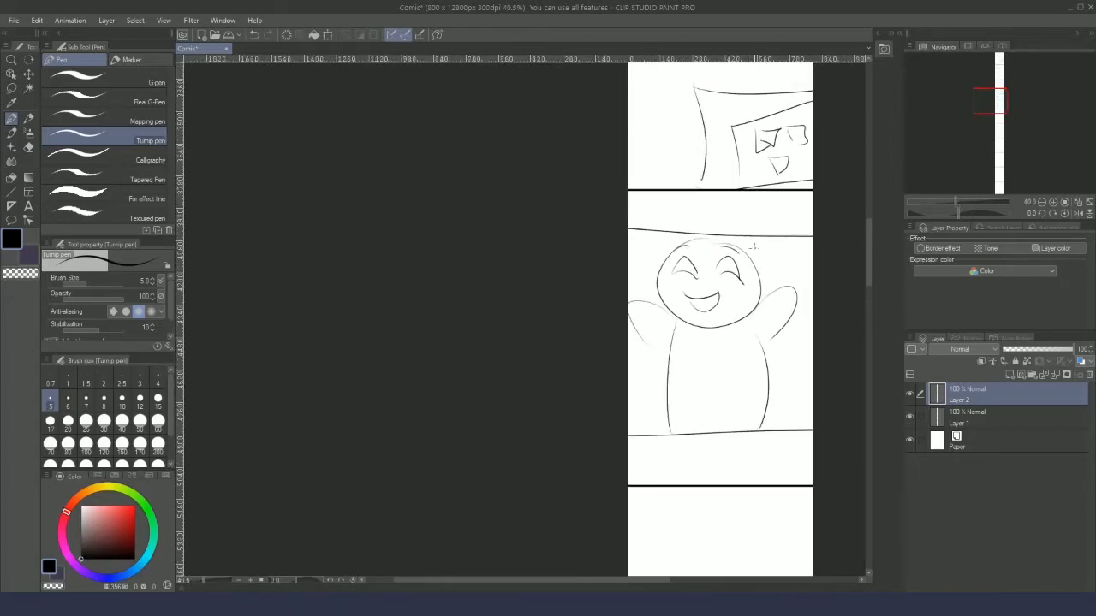
scroll(867, 245, "down", 1)
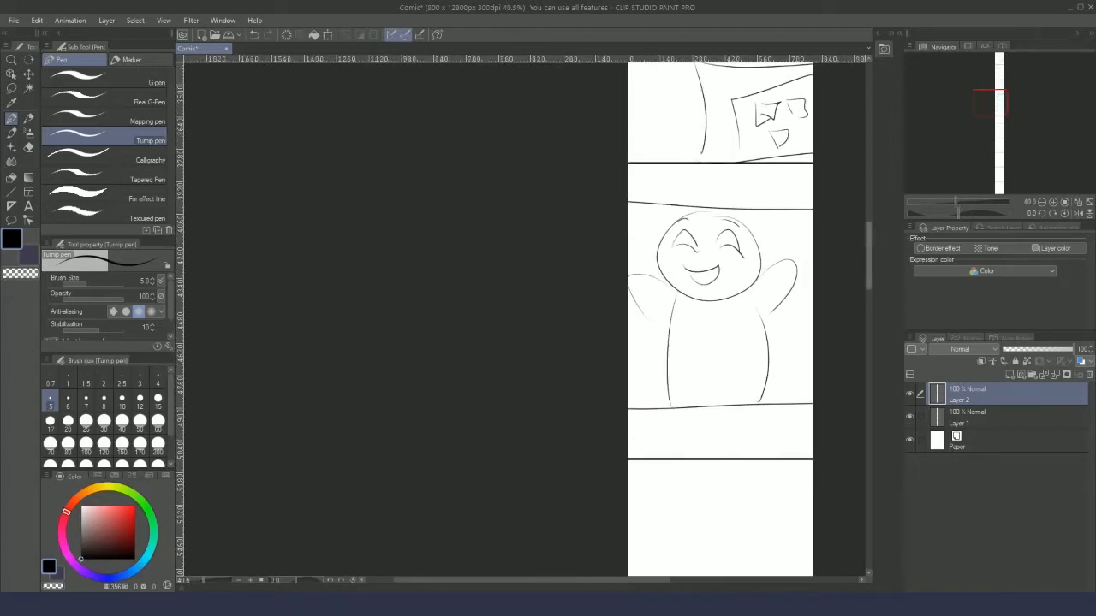
left_click(11, 89)
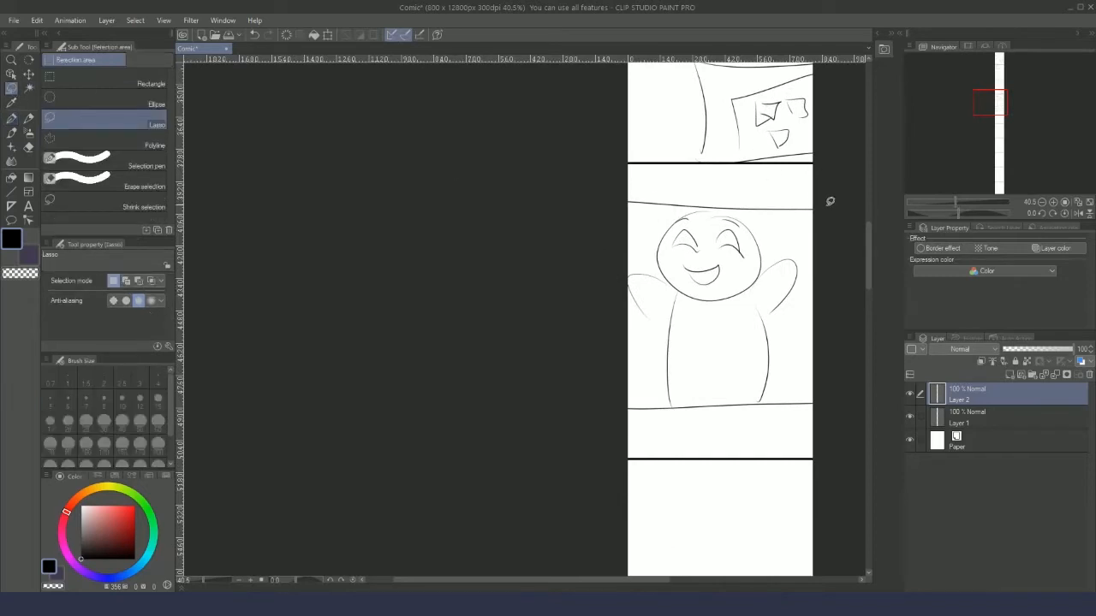
mouse_move(830, 201)
left_mouse_down()
mouse_move(682, 186)
mouse_move(565, 205)
mouse_move(574, 342)
mouse_move(595, 437)
mouse_move(737, 438)
mouse_move(796, 357)
mouse_move(838, 351)
left_mouse_up()
mouse_move(849, 260)
left_mouse_down()
mouse_move(785, 184)
mouse_move(595, 185)
mouse_move(515, 372)
mouse_move(749, 490)
mouse_move(842, 343)
left_mouse_up()
left_click(766, 512)
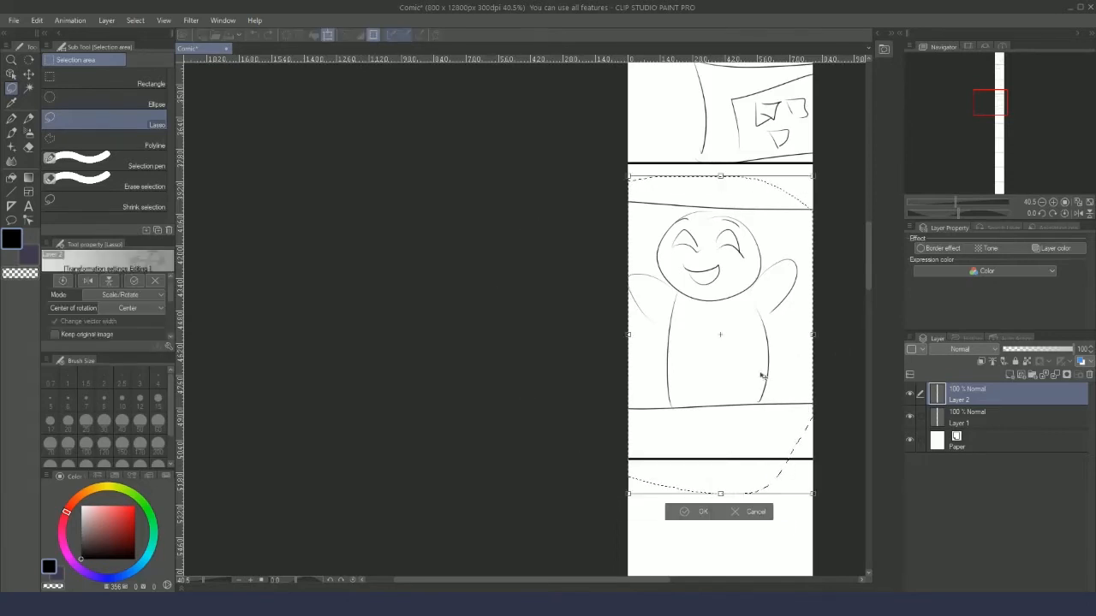
left_click_drag(762, 377, 762, 495)
left_click(690, 569)
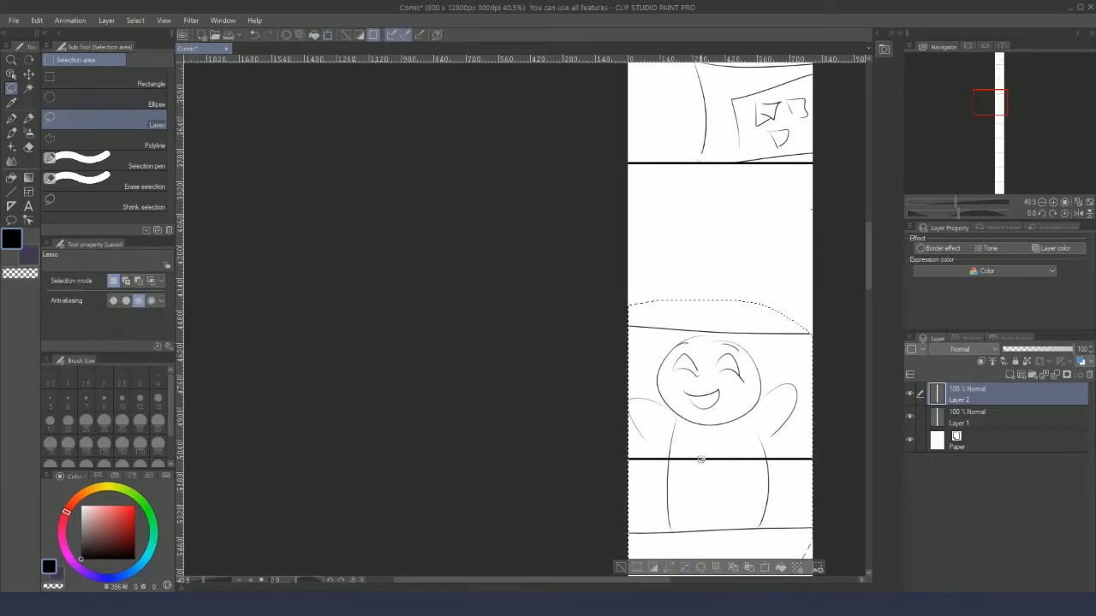
left_click(565, 394)
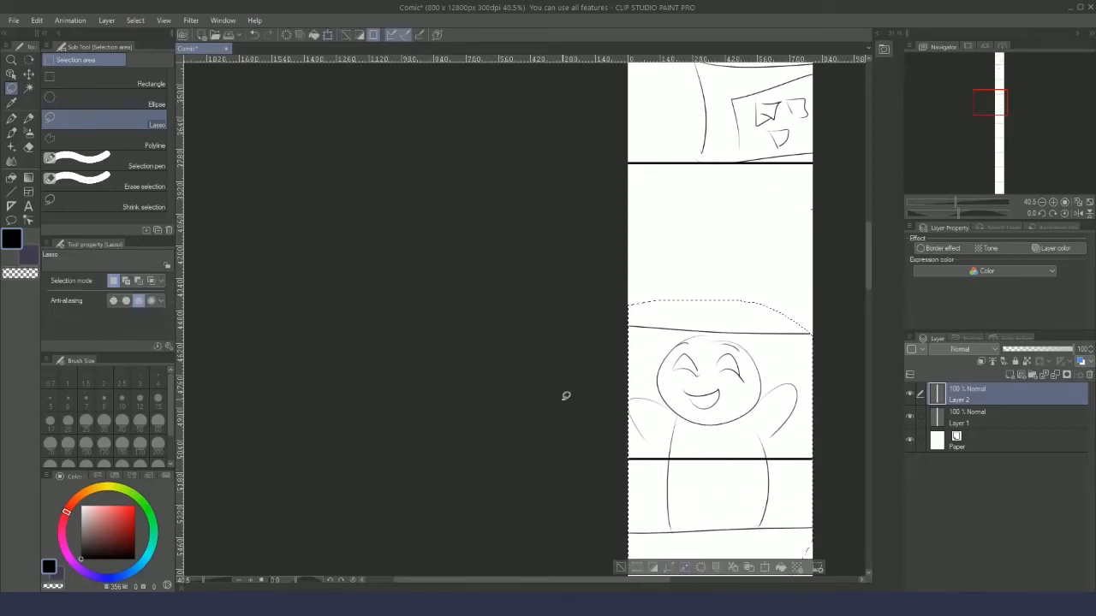
- Draw two speech bubbles joined by a slanted connector below the smiling-figure panel with the Turnip pen
left_click(12, 119)
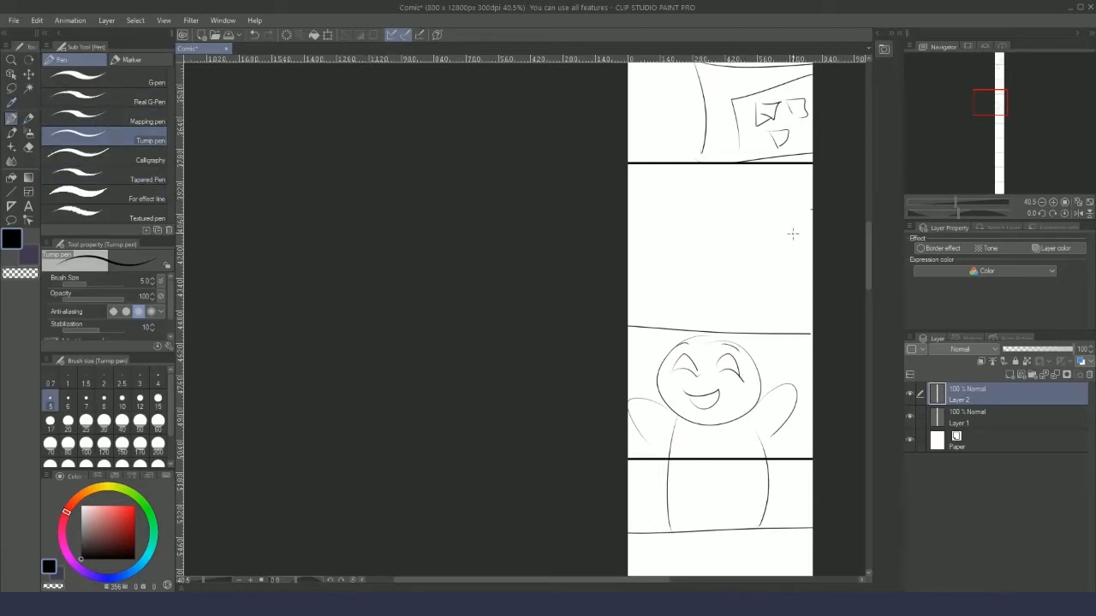
left_click_drag(792, 233, 728, 247)
left_click_drag(869, 261, 873, 304)
left_click_drag(682, 249, 746, 285)
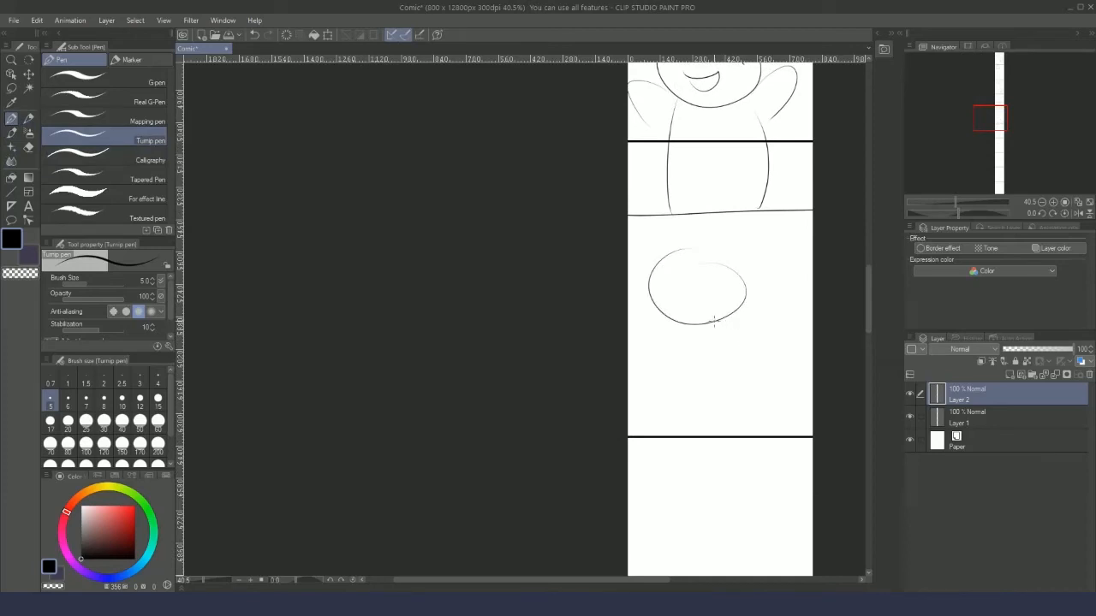
left_click_drag(714, 326, 750, 385)
mouse_move(715, 326)
left_mouse_down()
mouse_move(745, 366)
mouse_move(807, 392)
mouse_move(743, 358)
left_mouse_up()
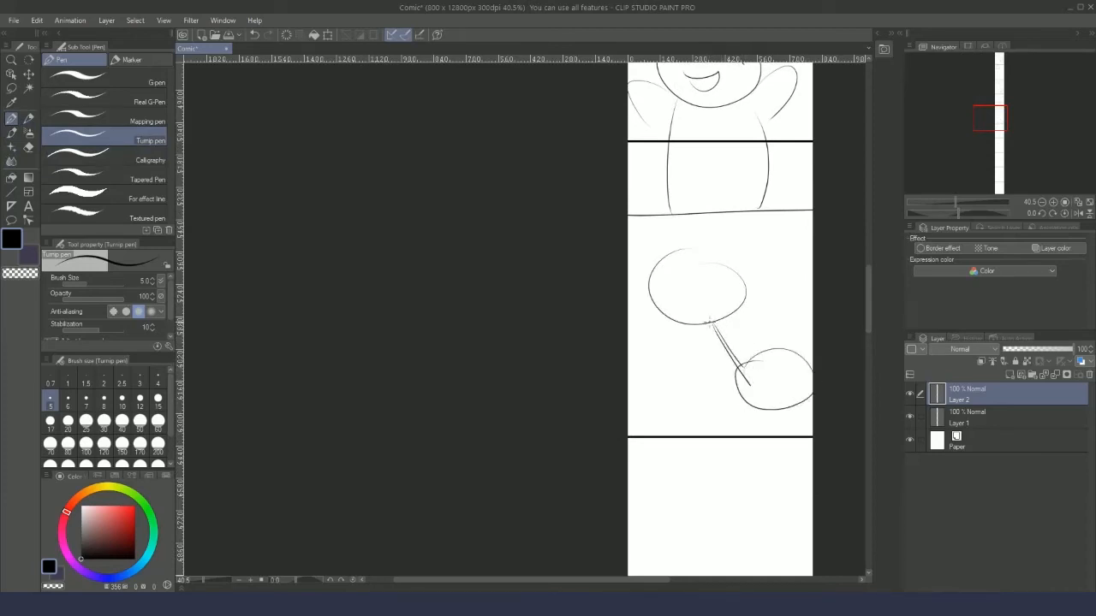
- Sketch three staggered speech bubbles with small tails between the 6400 and 7680 px dividers, two of them running off the canvas edges
left_click_drag(870, 304, 871, 340)
mouse_move(681, 212)
left_mouse_down()
mouse_move(736, 228)
mouse_move(680, 224)
left_mouse_up()
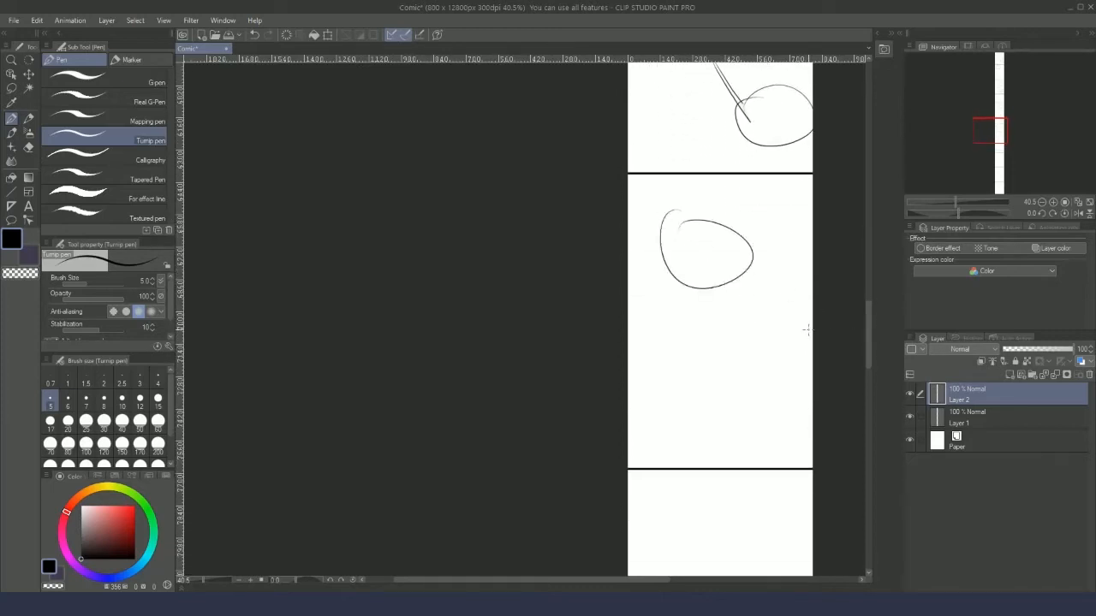
left_click_drag(801, 320, 834, 353)
left_click_drag(647, 473, 655, 465)
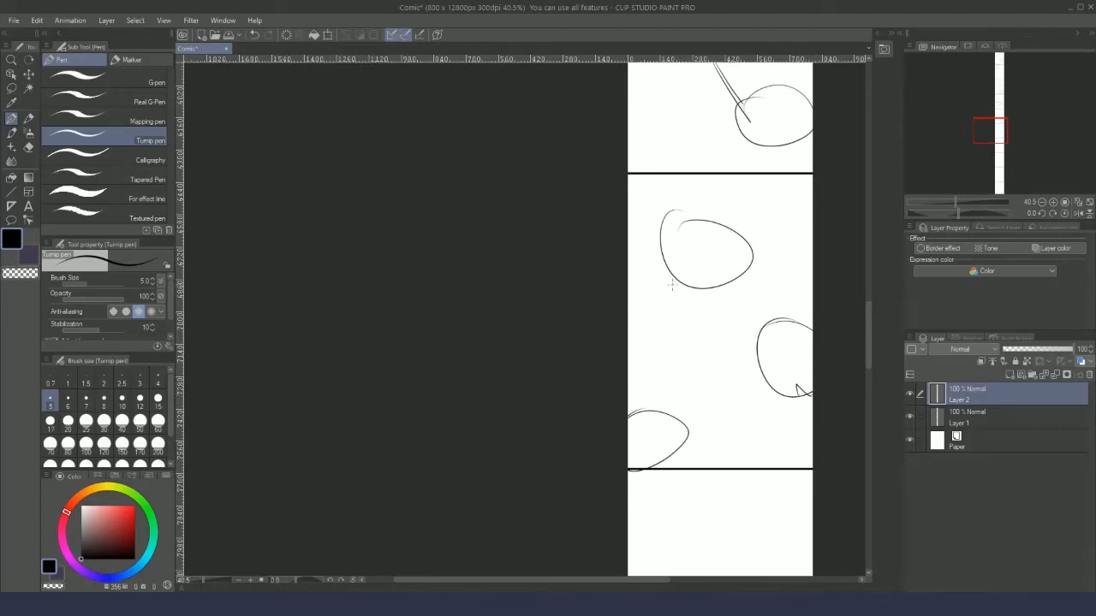
left_click_drag(688, 264, 673, 276)
scroll(659, 278, "up", 3)
scroll(642, 274, "down", 4)
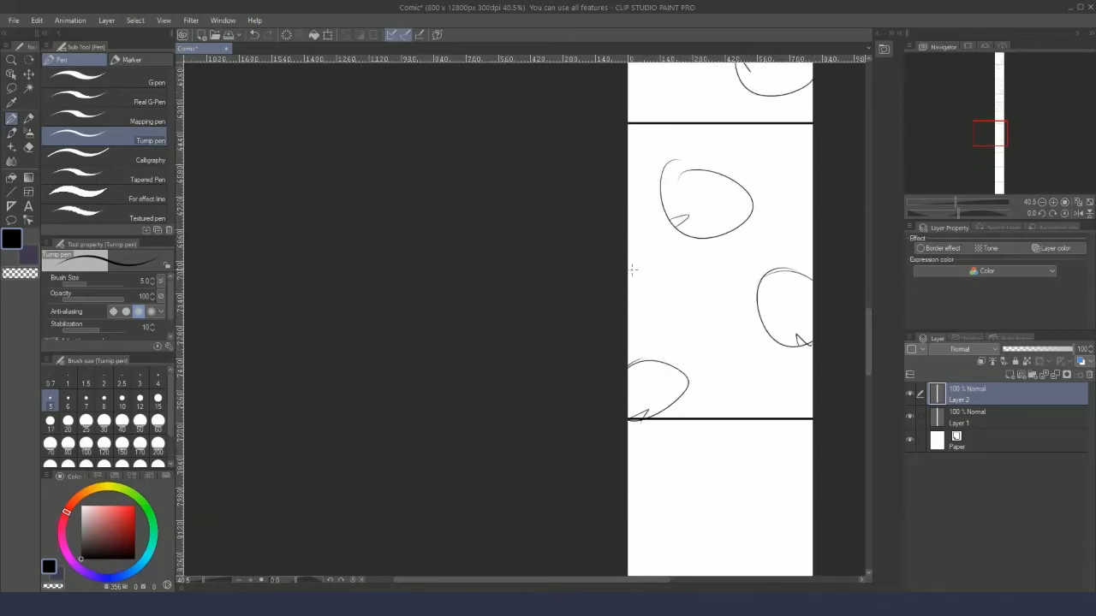
- Replace the joined bubbles below the smiling-figure panel with two facing figures at the canvas edges and two bubbles between them
left_click_drag(869, 353, 869, 319)
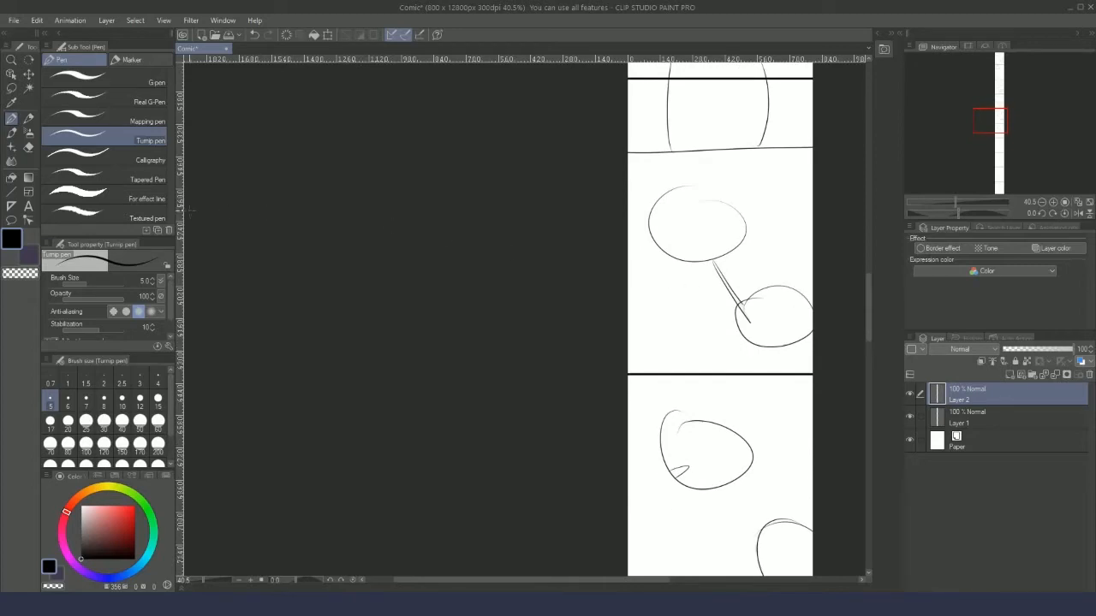
left_click(28, 147)
mouse_move(649, 191)
left_mouse_down()
mouse_move(697, 228)
mouse_move(628, 201)
left_mouse_up()
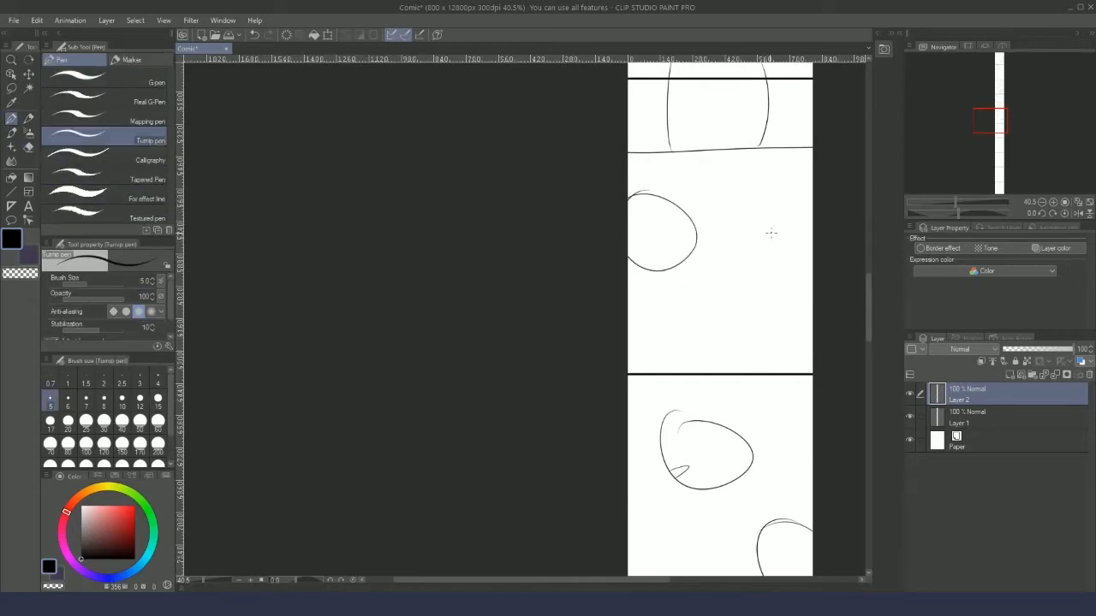
mouse_move(783, 199)
left_mouse_down()
mouse_move(833, 249)
mouse_move(818, 223)
left_mouse_up()
left_click_drag(776, 289, 768, 385)
mouse_move(658, 272)
left_mouse_down()
mouse_move(671, 344)
mouse_move(639, 399)
left_mouse_up()
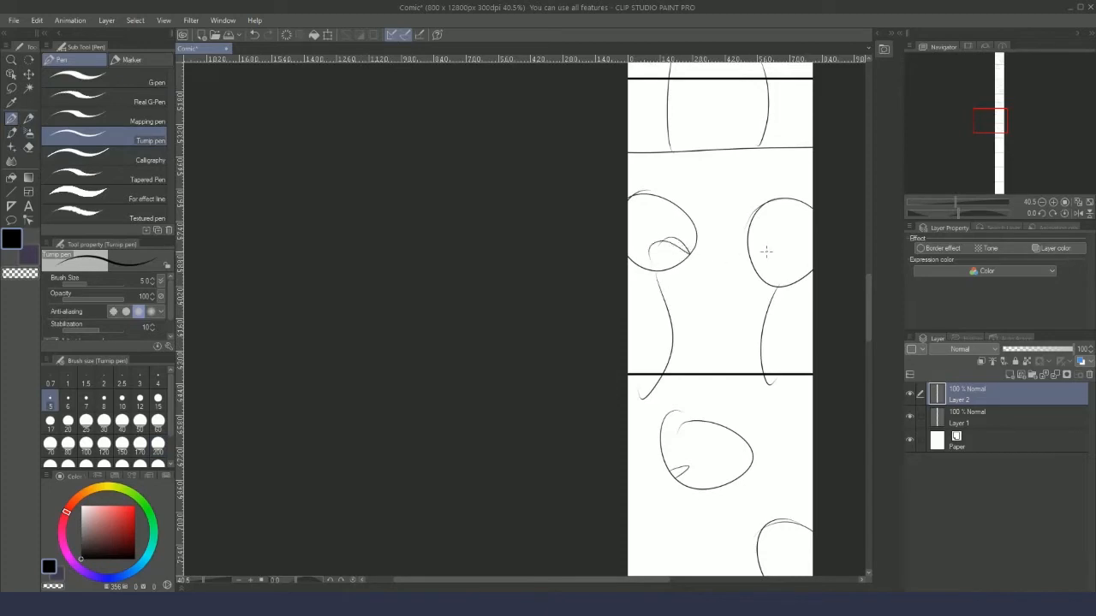
left_click_drag(758, 246, 771, 248)
left_click_drag(719, 171, 678, 194)
left_click_drag(721, 251, 759, 291)
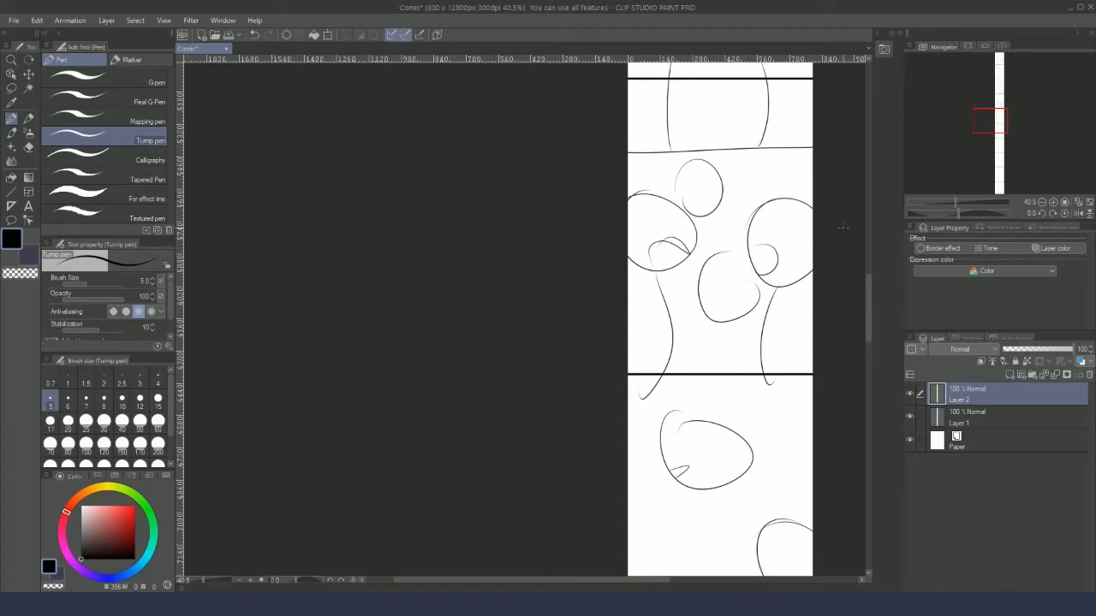
- Sketch a caption box filled with squiggled text and unframed squiggled lines beneath it between the 7680 and 8960 px dividers
scroll(726, 298, "down", 5)
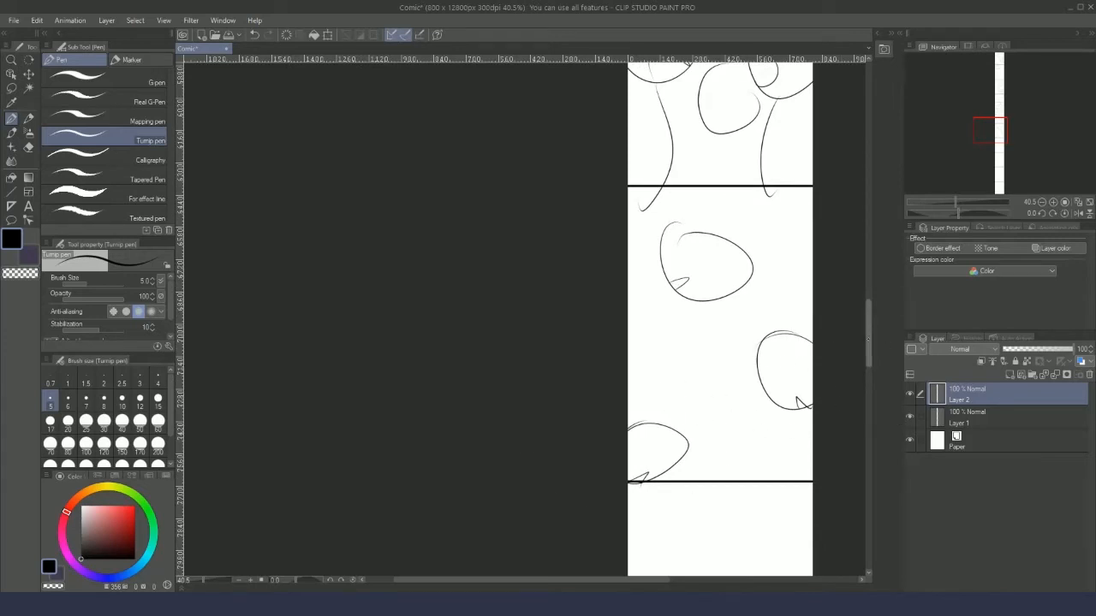
left_click_drag(867, 338, 870, 387)
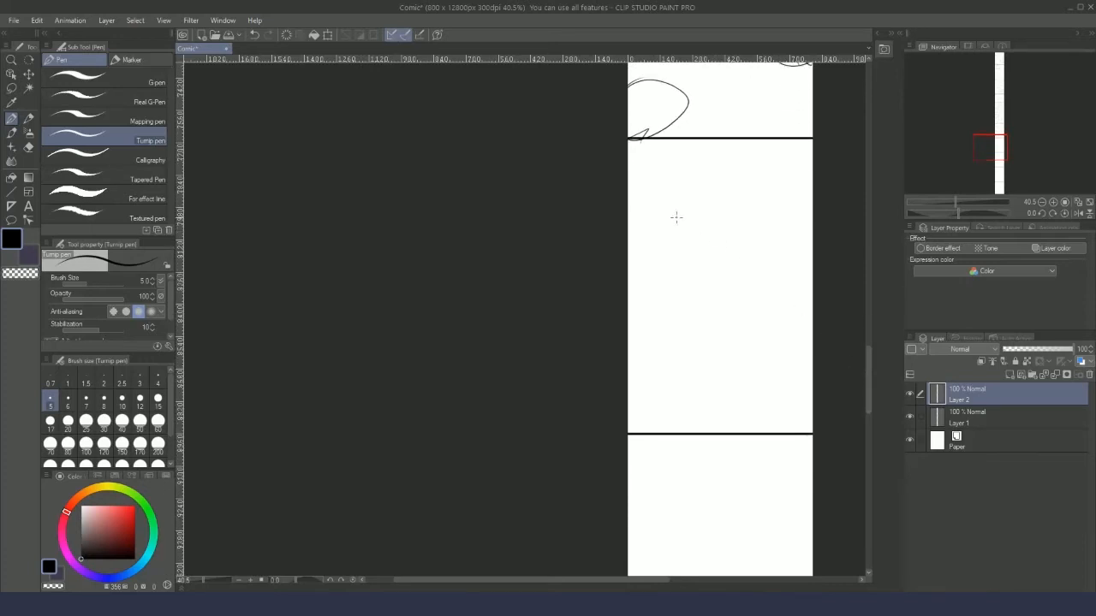
mouse_move(653, 204)
left_mouse_down()
mouse_move(774, 197)
mouse_move(760, 232)
mouse_move(673, 239)
mouse_move(660, 204)
mouse_move(709, 226)
mouse_move(768, 218)
left_mouse_up()
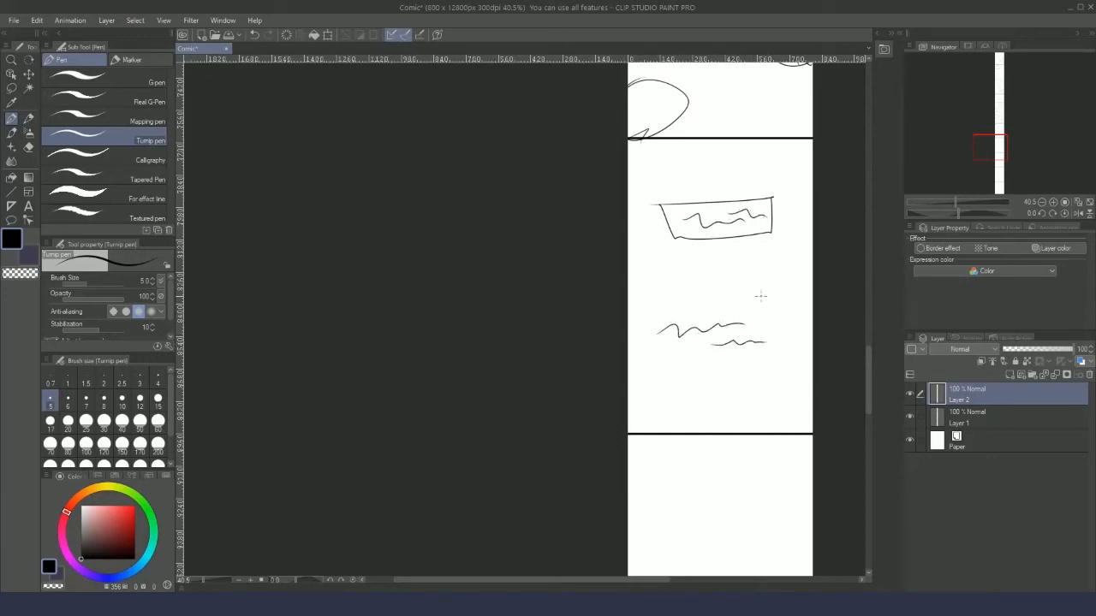
- Draw a dashed round bubble and a jagged spiky bubble below it between the 8960 and 10240 px dividers
scroll(729, 324, "down", 3)
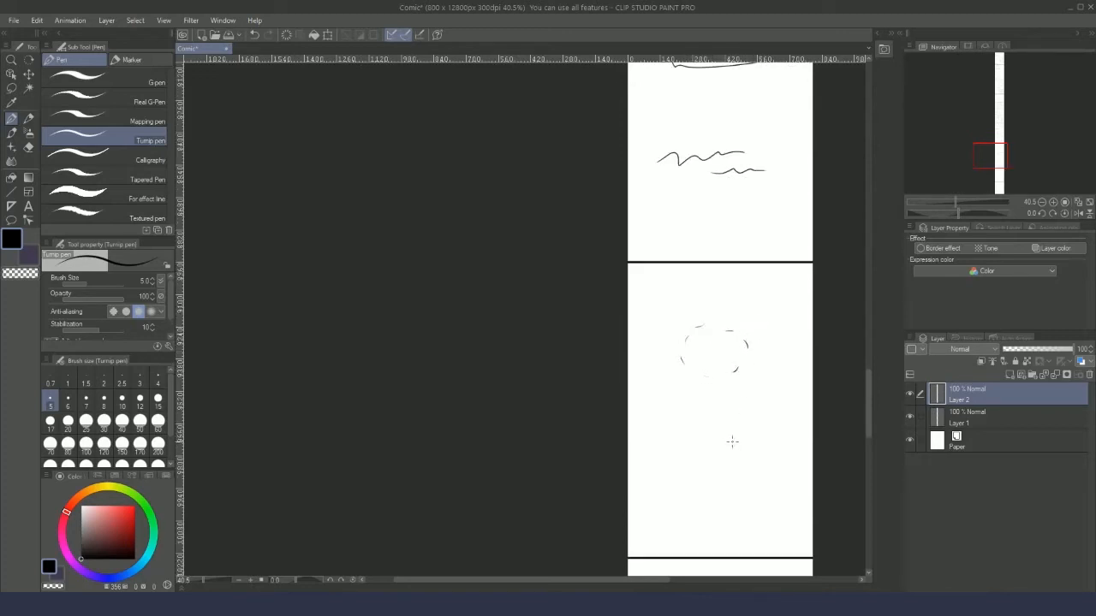
mouse_move(716, 452)
left_mouse_down()
mouse_move(774, 447)
mouse_move(758, 492)
mouse_move(690, 500)
mouse_move(704, 449)
left_mouse_up()
scroll(783, 332, "down", 1)
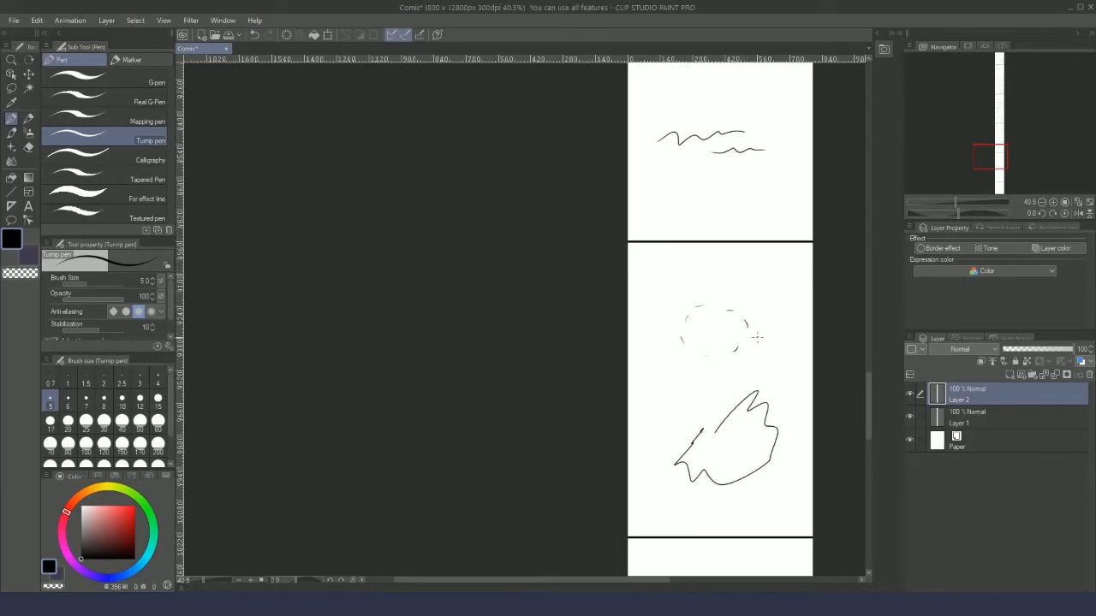
- Lasso the first three panels with their bubbles, scale them down proportionally to fit above the 1280 px divider, and deselect
left_click_drag(870, 404, 869, 144)
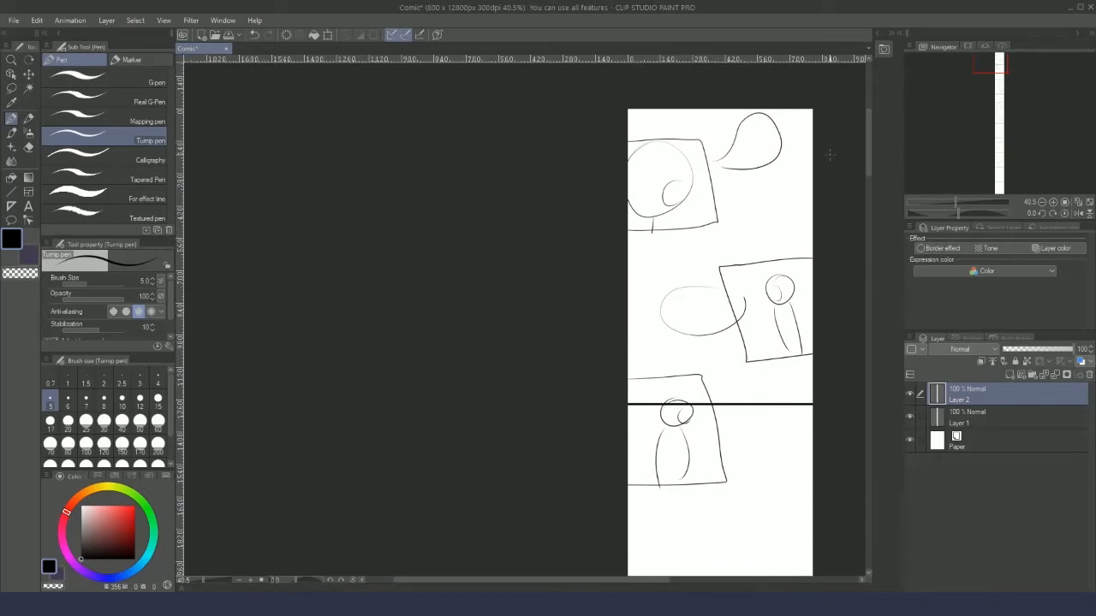
scroll(796, 209, "down", 1)
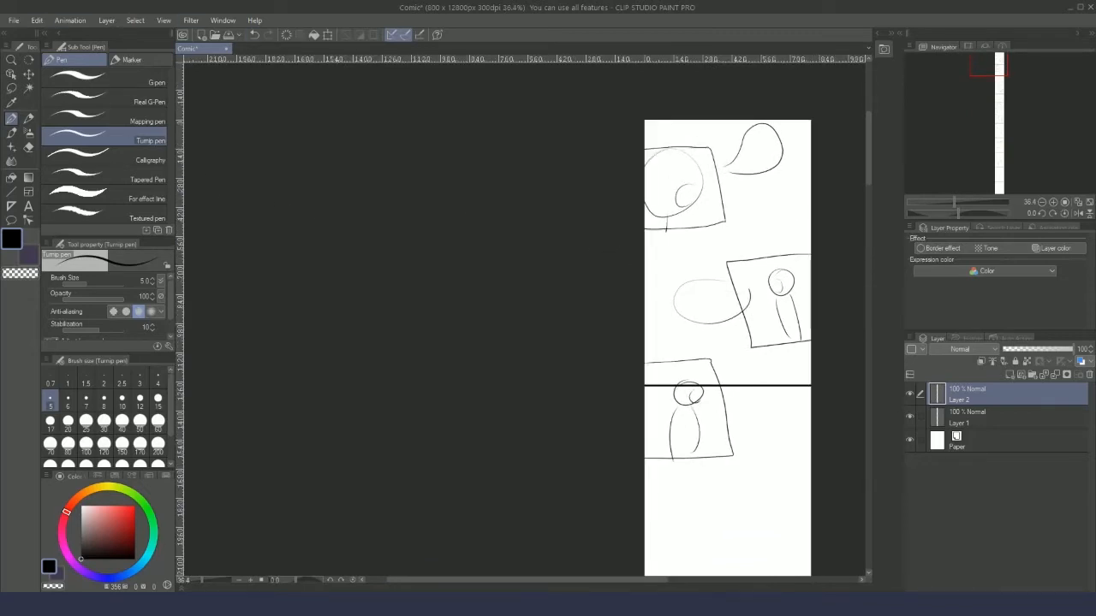
left_click_drag(604, 578, 676, 582)
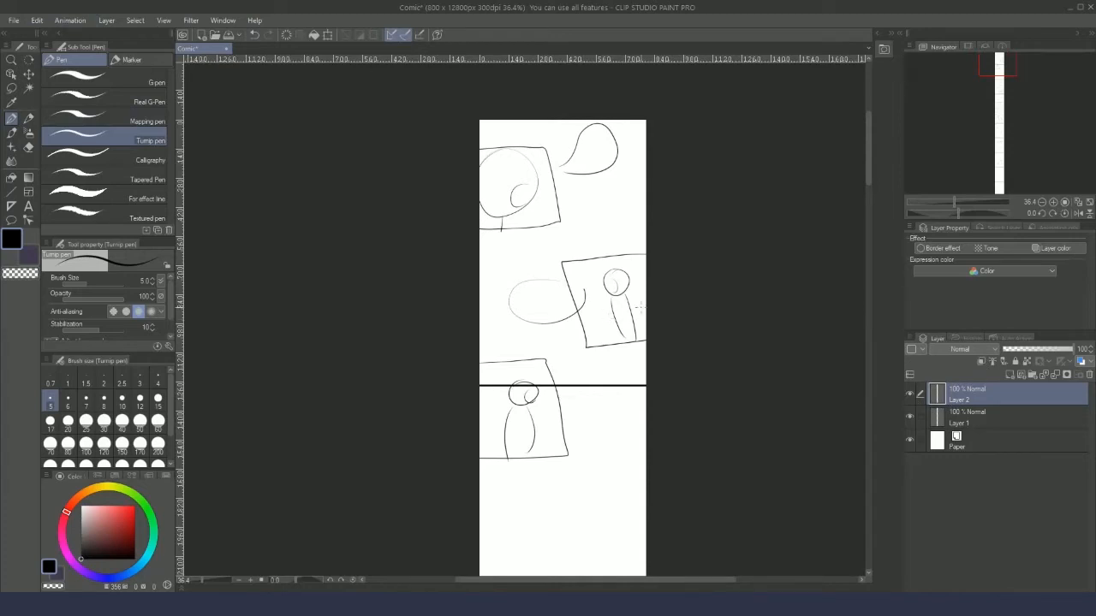
left_click(11, 89)
mouse_move(757, 152)
left_mouse_down()
mouse_move(656, 99)
mouse_move(443, 100)
mouse_move(333, 292)
mouse_move(386, 464)
mouse_move(563, 505)
mouse_move(709, 366)
mouse_move(719, 135)
left_mouse_up()
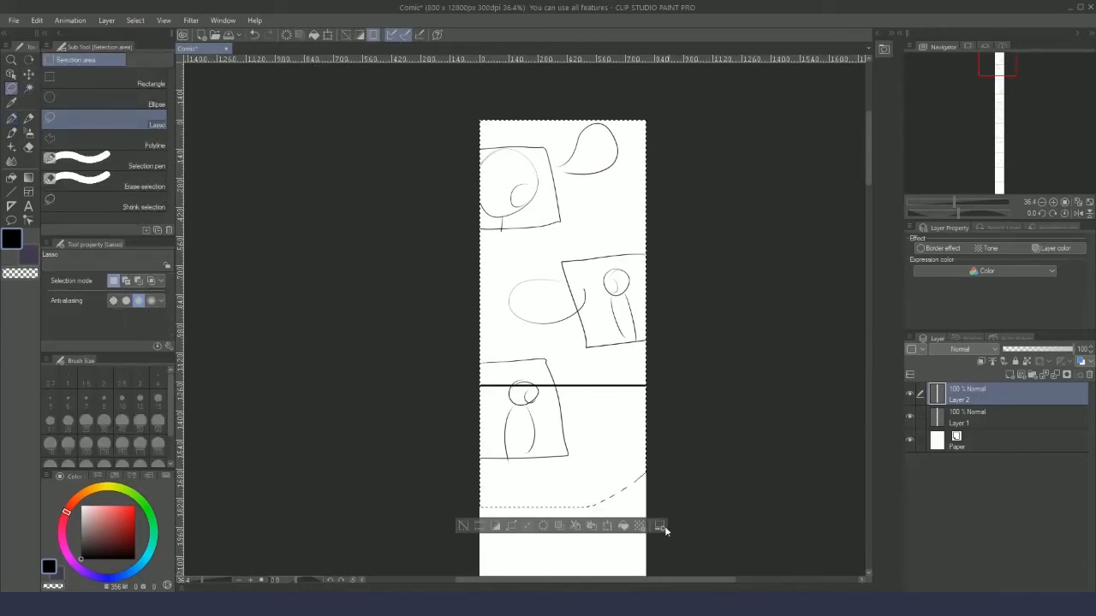
left_click(608, 527)
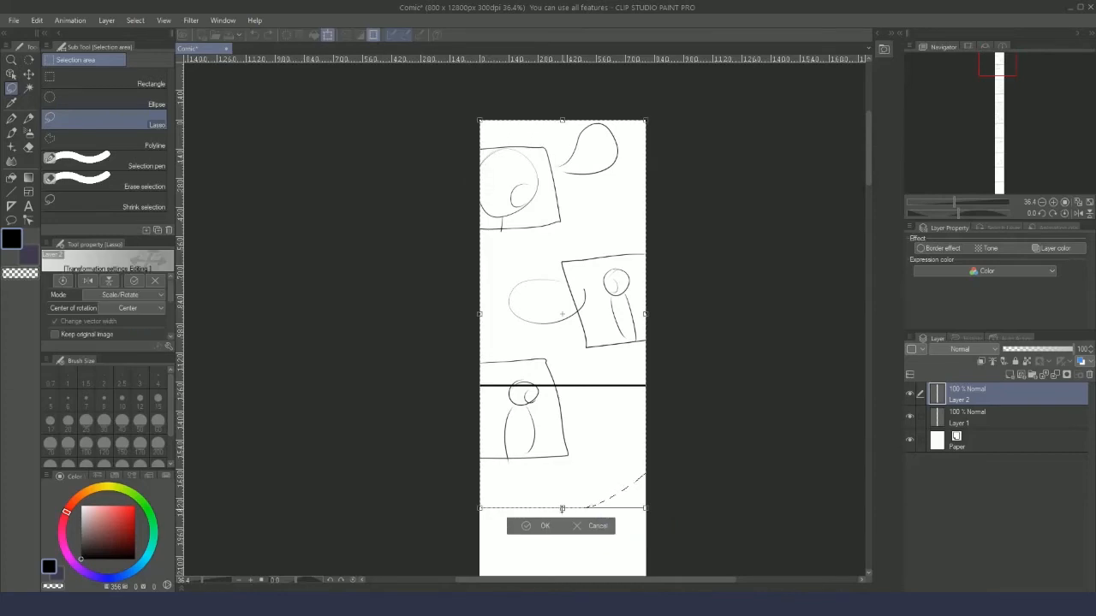
left_click_drag(561, 509, 570, 402)
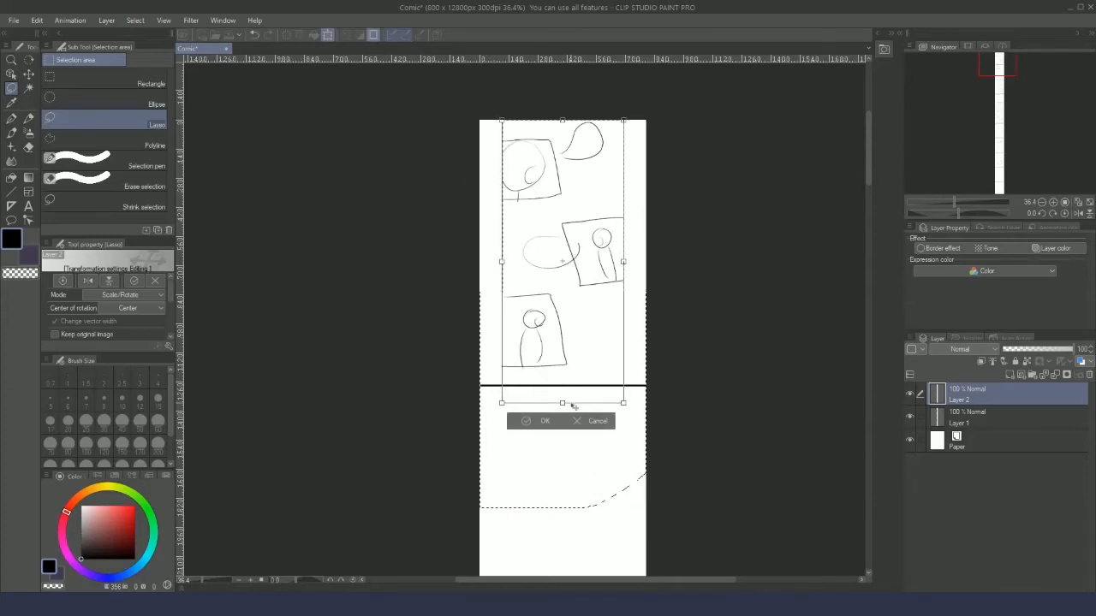
left_click(529, 425)
key("ctrl+d")
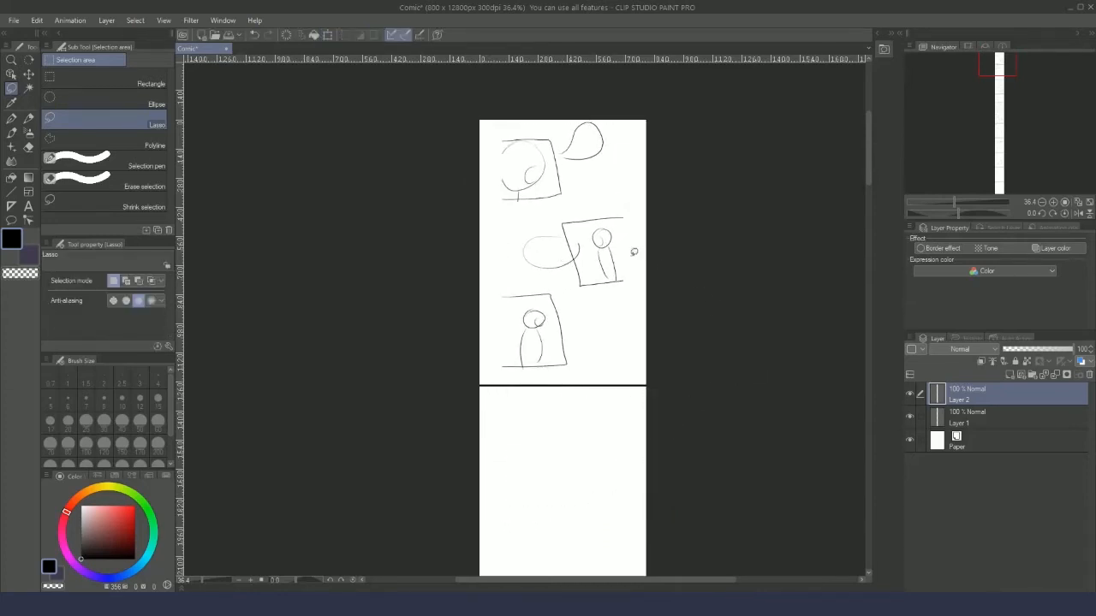
- Examine the scaled-down panels on the first page and how the smiling-figure panel crosses the page divider
scroll(633, 252, "up", 5)
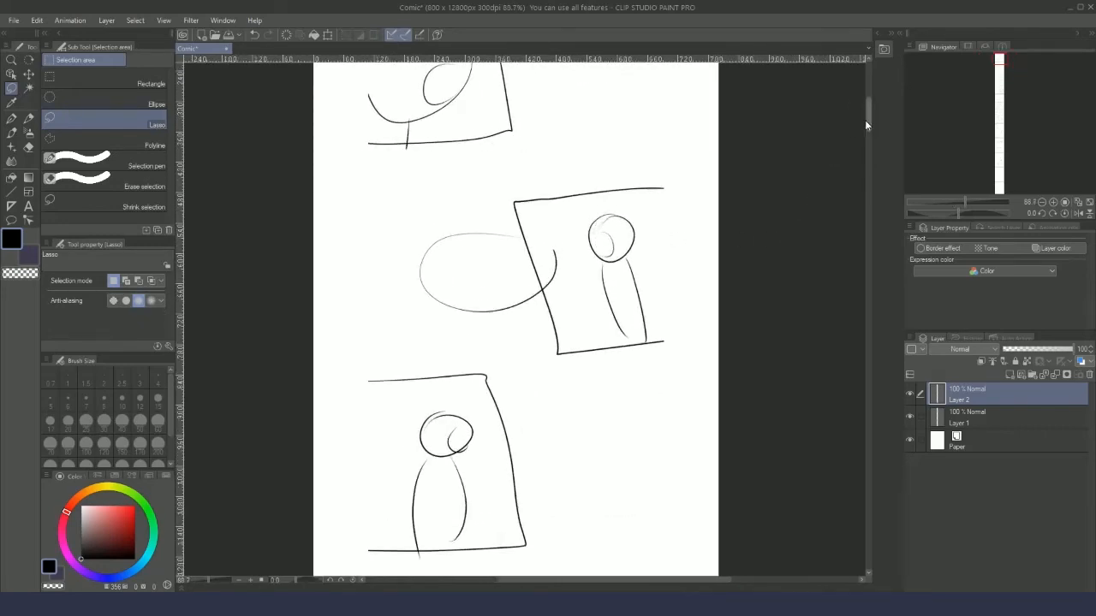
left_click_drag(865, 125, 868, 117)
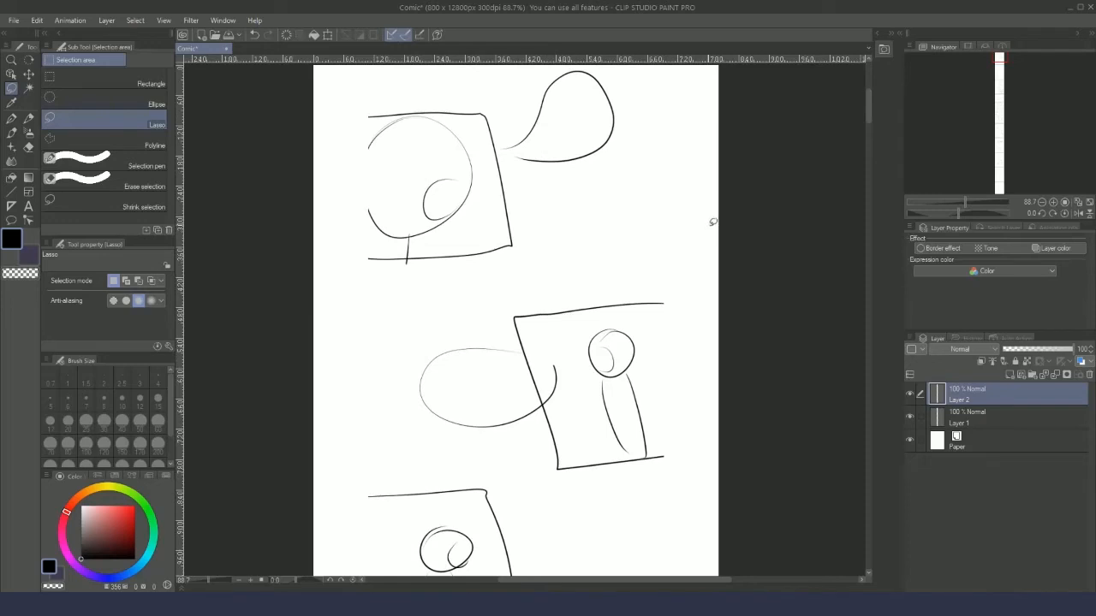
mouse_move(866, 110)
left_mouse_down()
mouse_move(868, 137)
mouse_move(870, 118)
left_mouse_up()
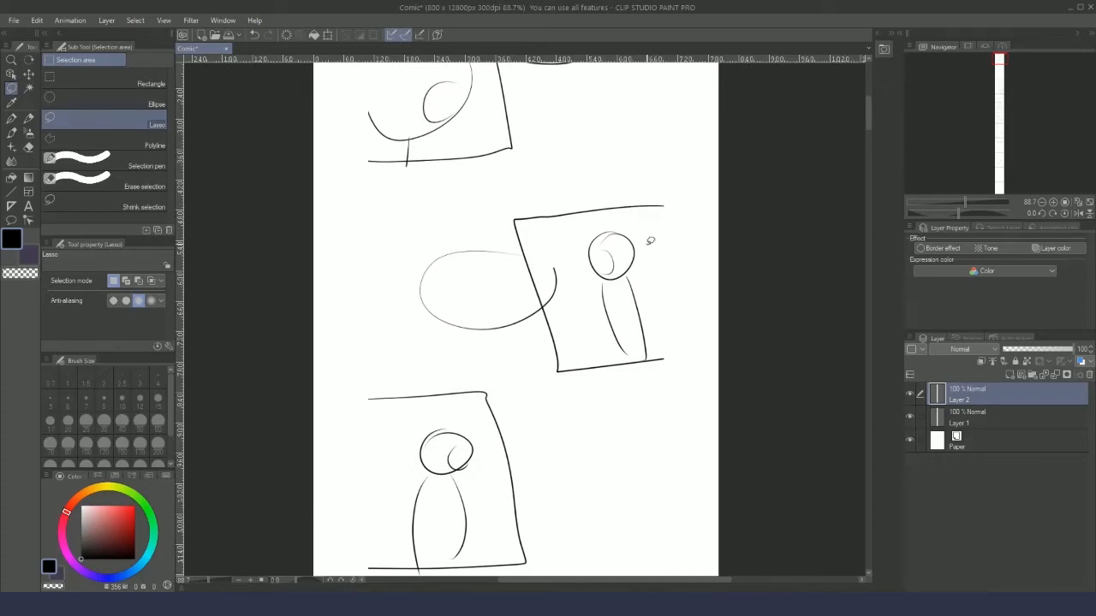
scroll(650, 242, "down", 2)
left_click_drag(868, 144, 873, 290)
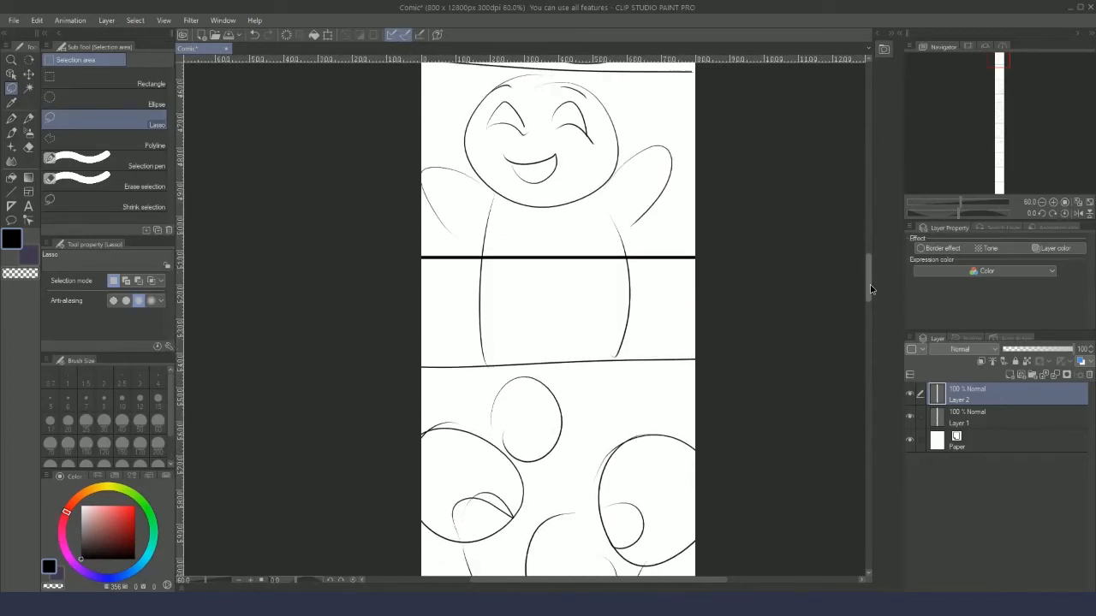
scroll(664, 282, "up", 3)
scroll(670, 364, "down", 6)
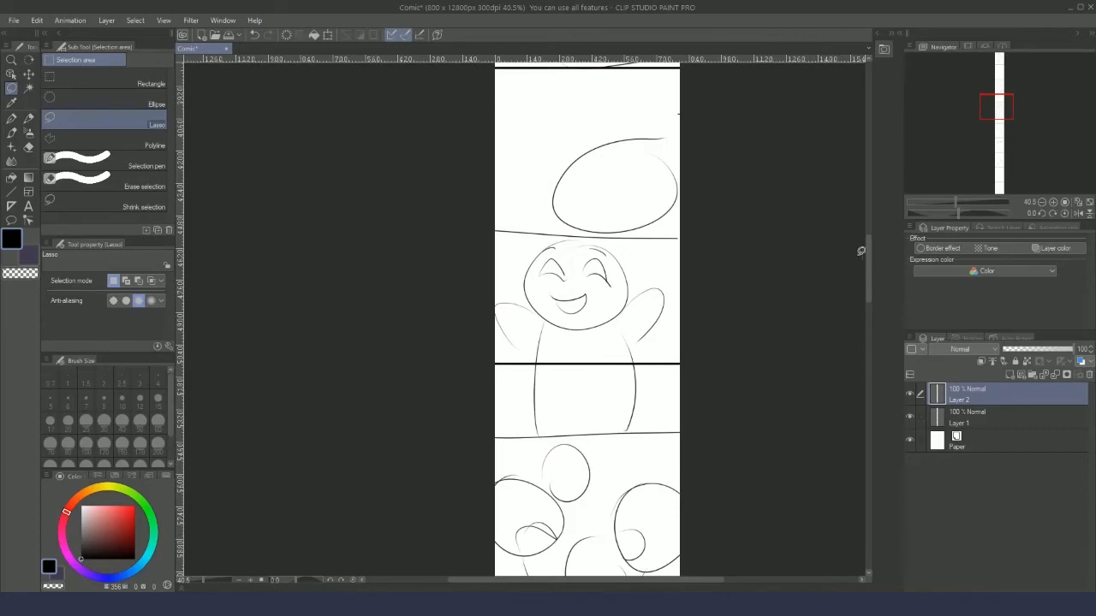
- Move the caption box and squiggled lines down together, placing the box above the 8960 px divider and the lines below it
left_click_drag(870, 257, 867, 342)
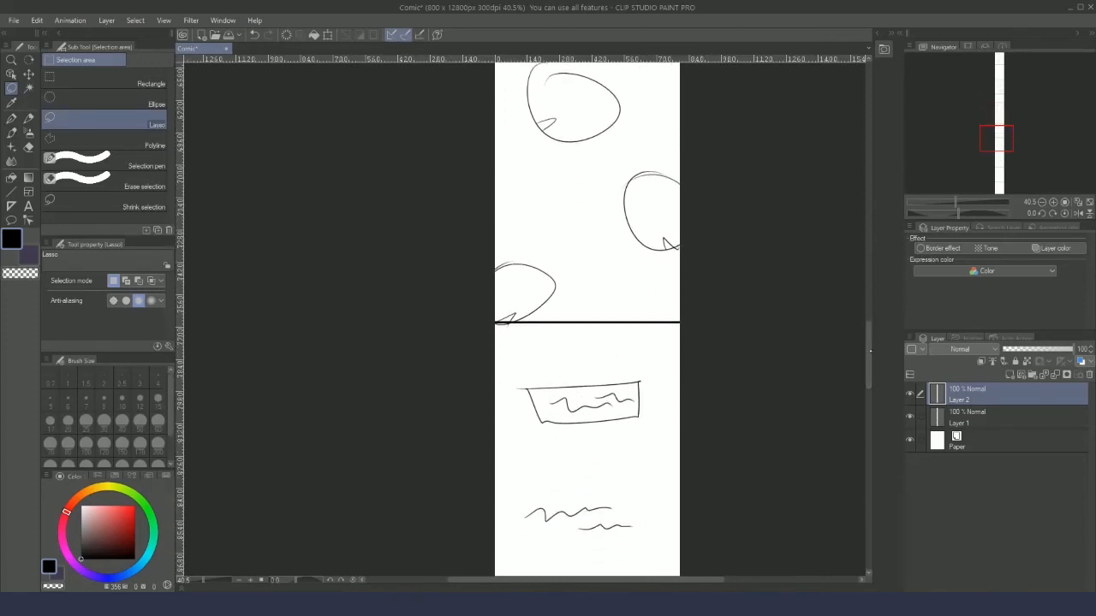
scroll(671, 321, "down", 3)
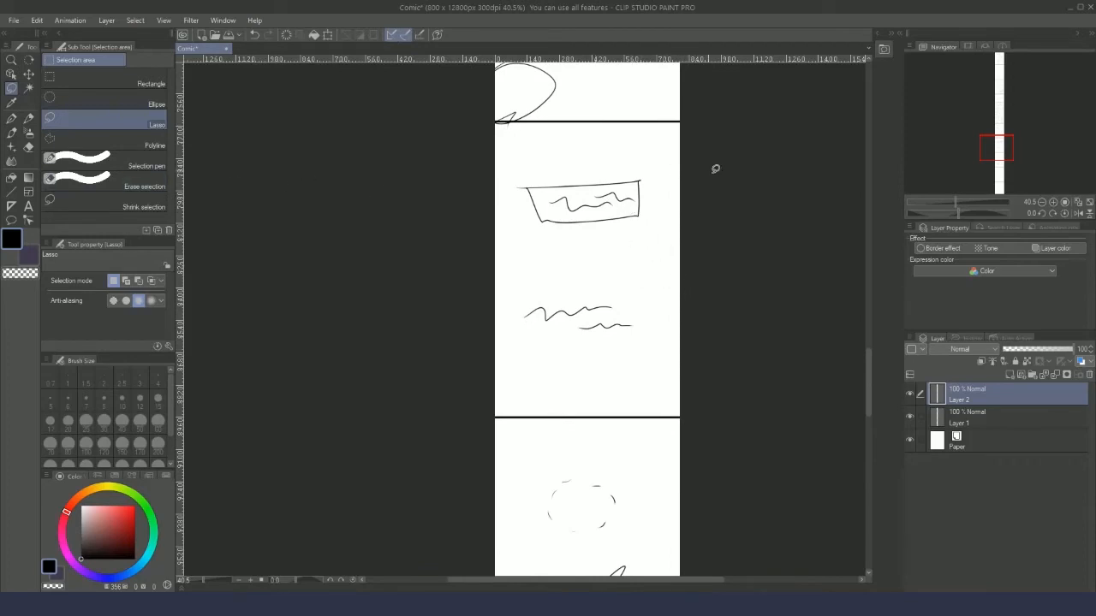
mouse_move(733, 170)
left_mouse_down()
mouse_move(484, 170)
mouse_move(466, 327)
mouse_move(715, 351)
left_mouse_up()
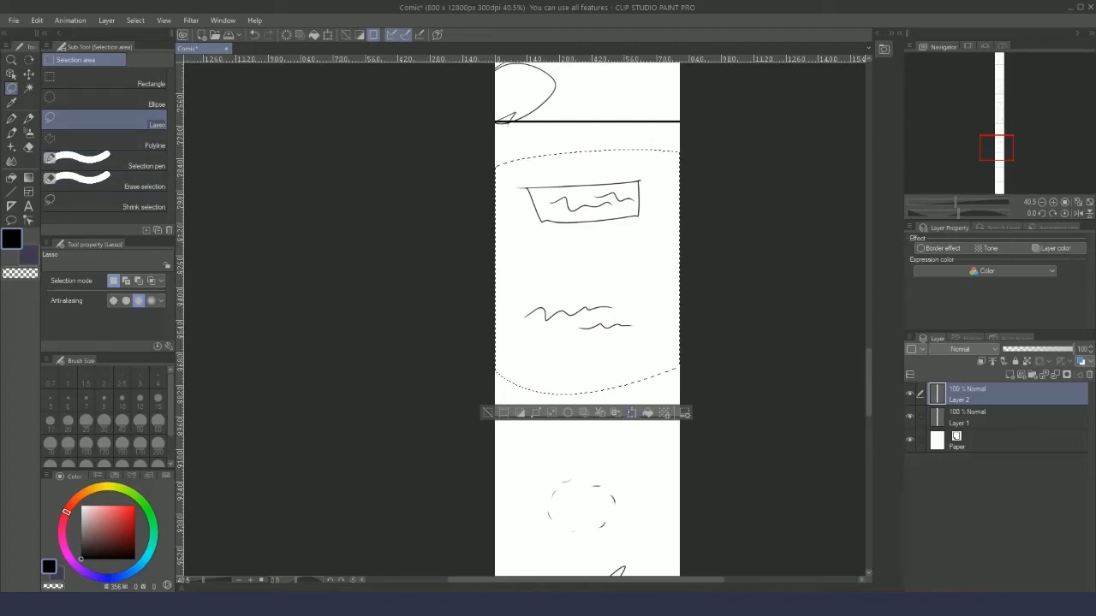
left_click(631, 412)
left_click_drag(629, 364, 630, 434)
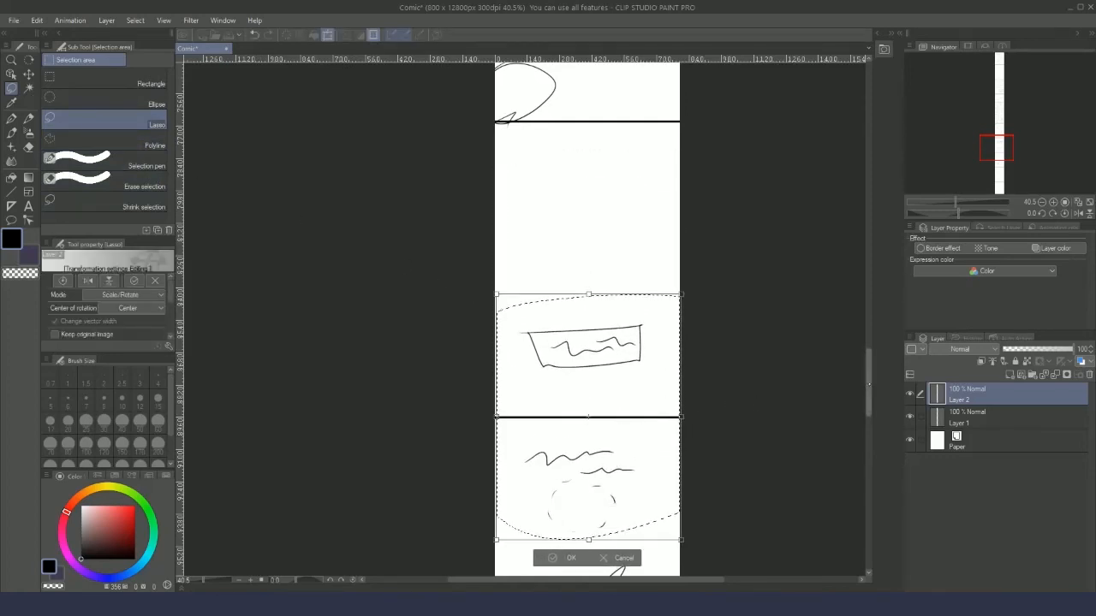
left_click_drag(866, 381, 865, 346)
scroll(865, 346, "up", 2)
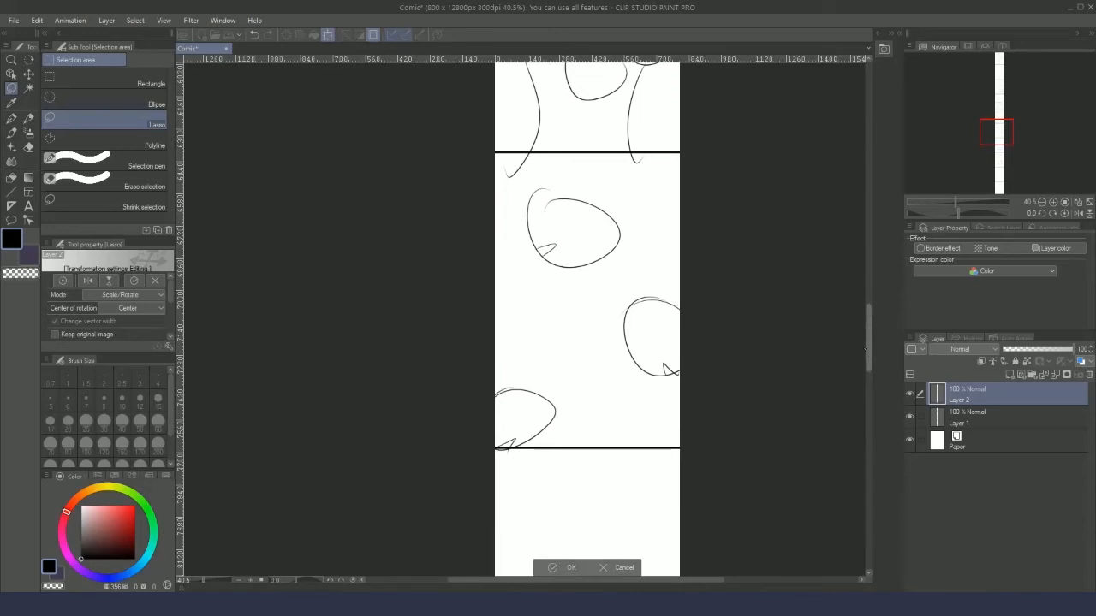
left_click_drag(870, 368, 867, 422)
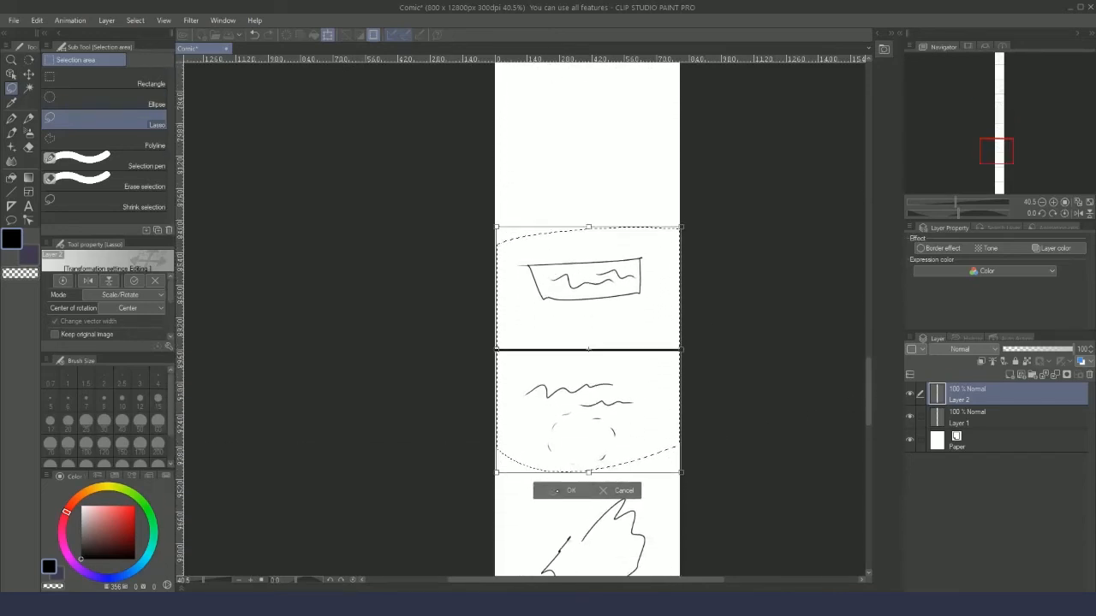
left_click(569, 490)
left_click(714, 353)
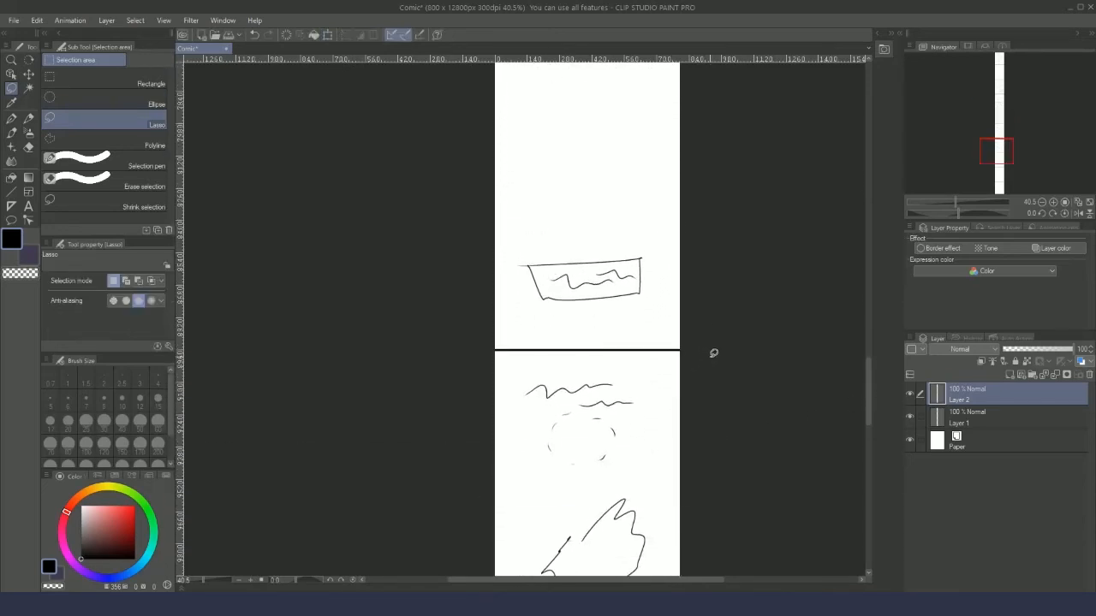
mouse_move(866, 420)
left_mouse_down()
mouse_move(866, 378)
mouse_move(865, 482)
mouse_move(865, 405)
mouse_move(867, 419)
left_mouse_up()
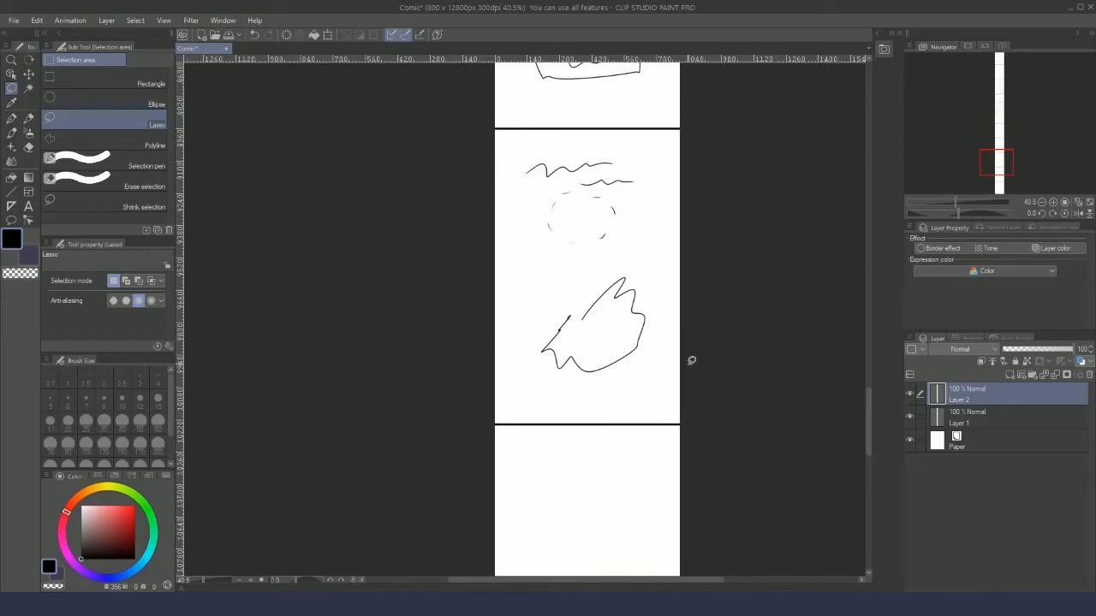
left_click_drag(487, 538, 696, 544)
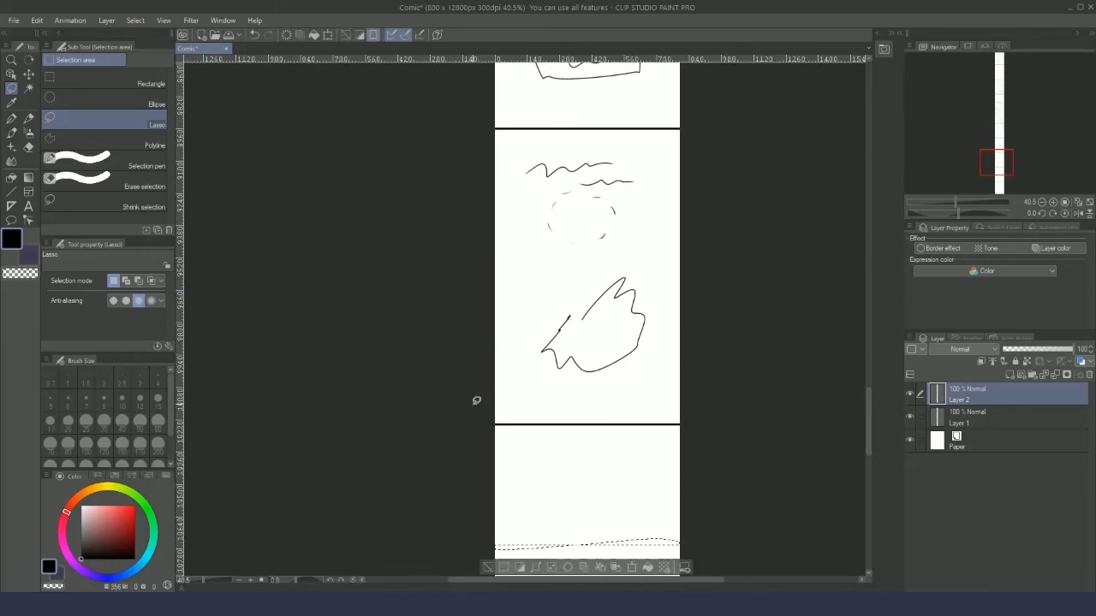
left_click_drag(474, 399, 691, 397)
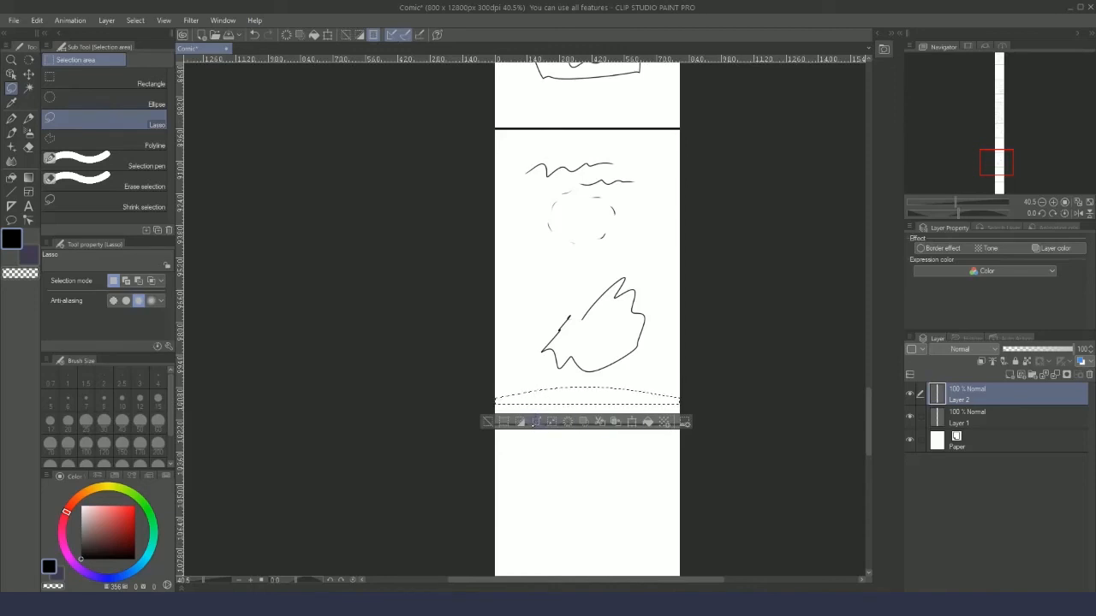
left_click(431, 392)
- Export all pages of the webtoon to Documents as JPEG files named Comic, at quality 100 and 100% scale, divided vertically every 1280 px
scroll(493, 373, "down", 10)
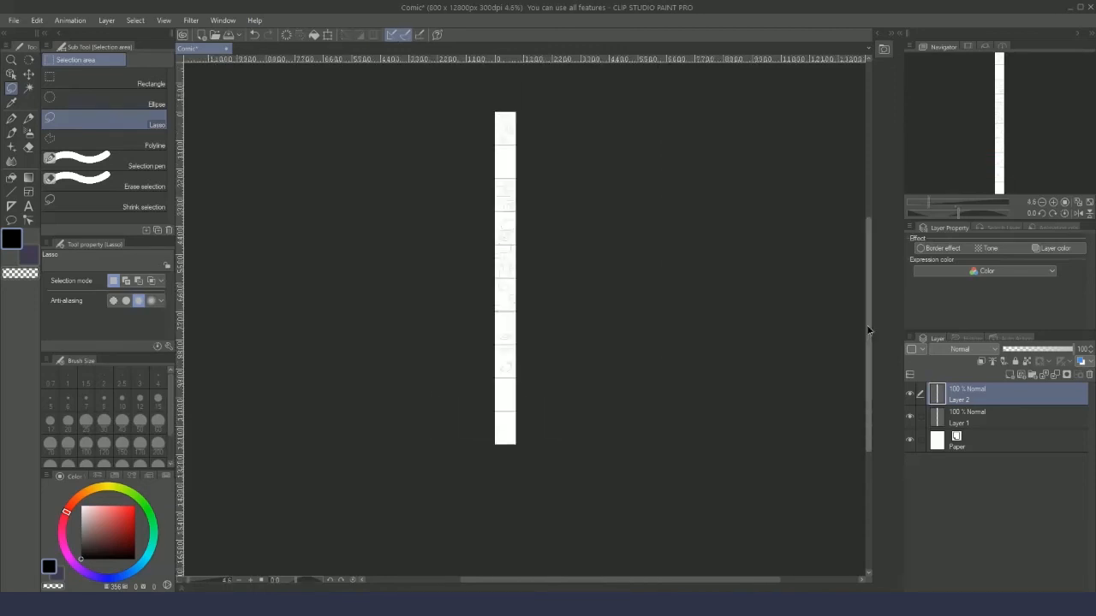
left_click_drag(868, 328, 868, 315)
left_click_drag(554, 580, 536, 580)
scroll(611, 293, "up", 3)
scroll(609, 295, "down", 1)
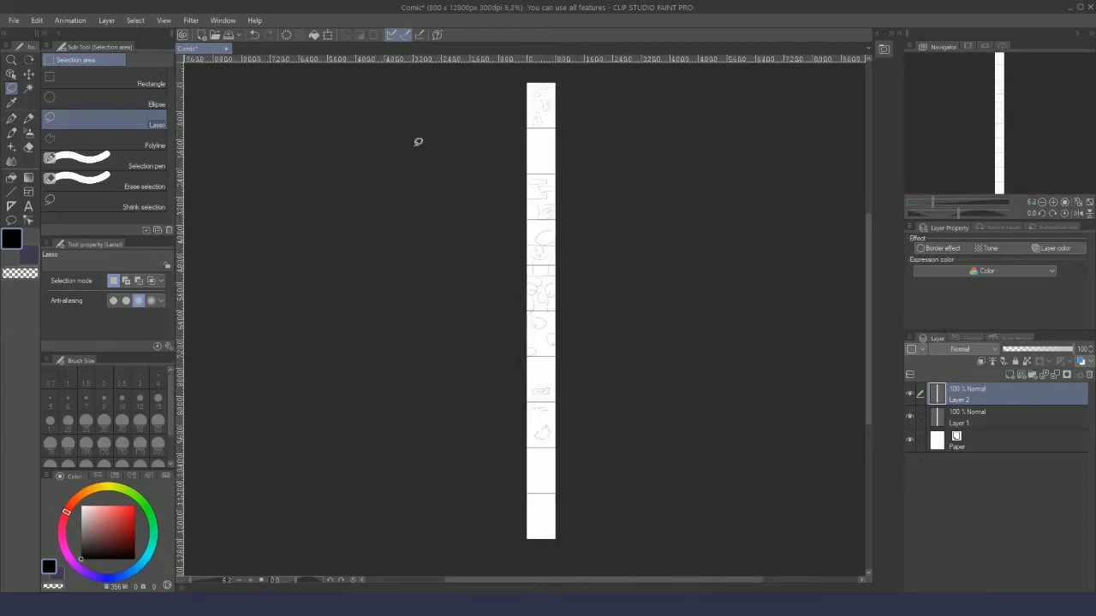
left_click(12, 21)
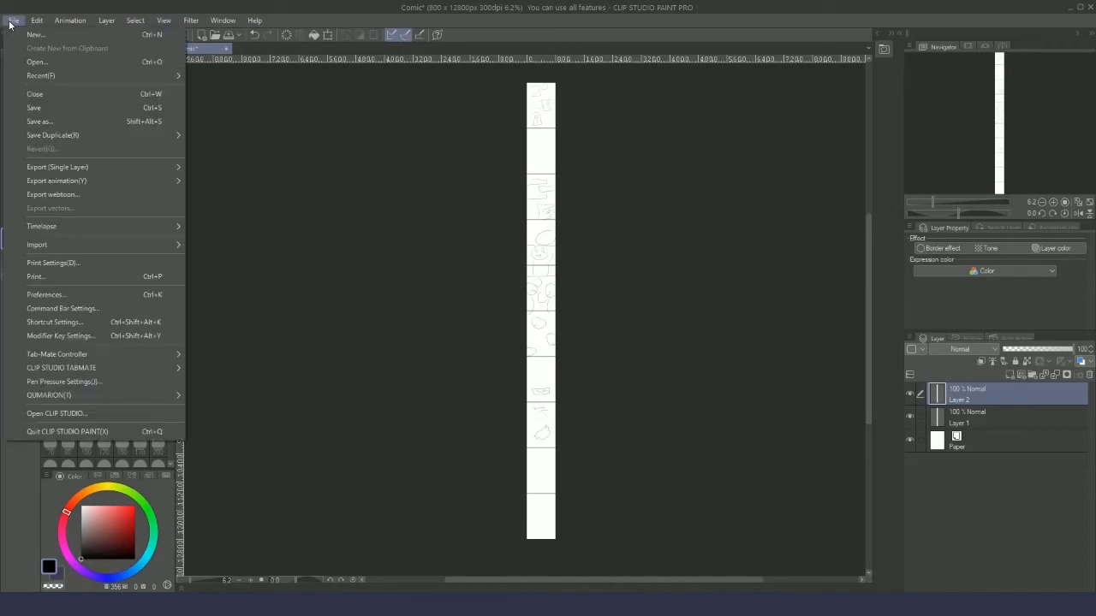
left_click(74, 195)
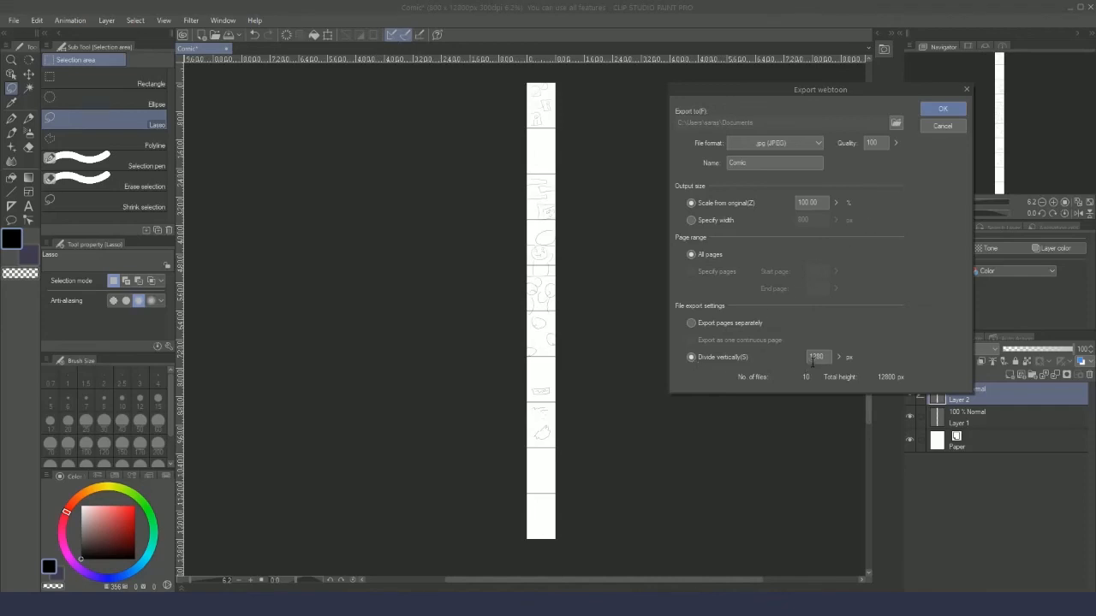
left_click(949, 109)
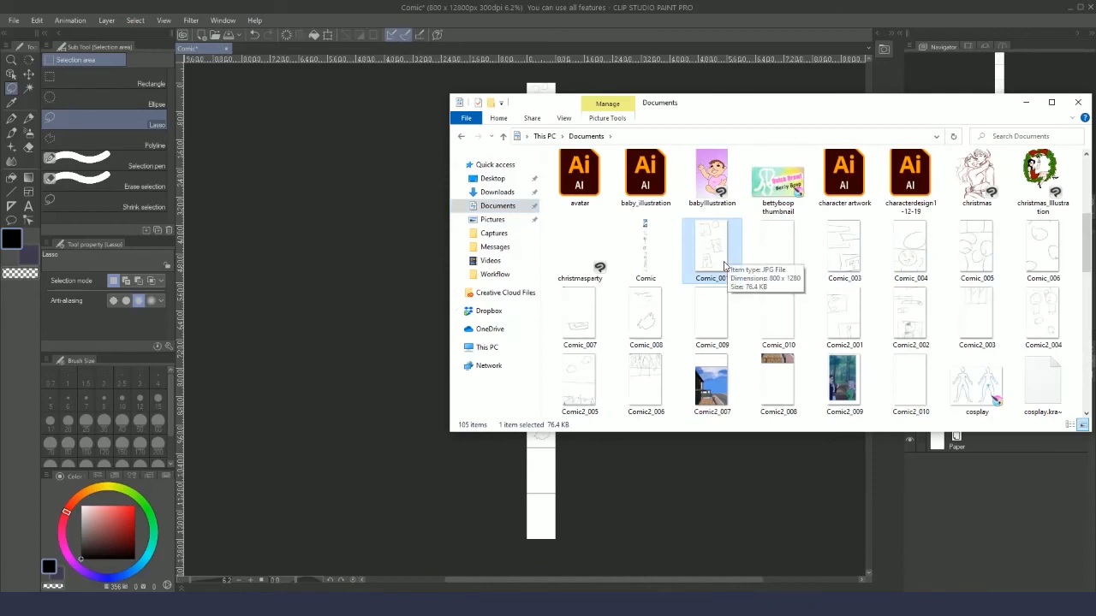
- View the exported Comic_001 image from the Documents folder, and close the image viewer and the folder window
double_click(723, 257)
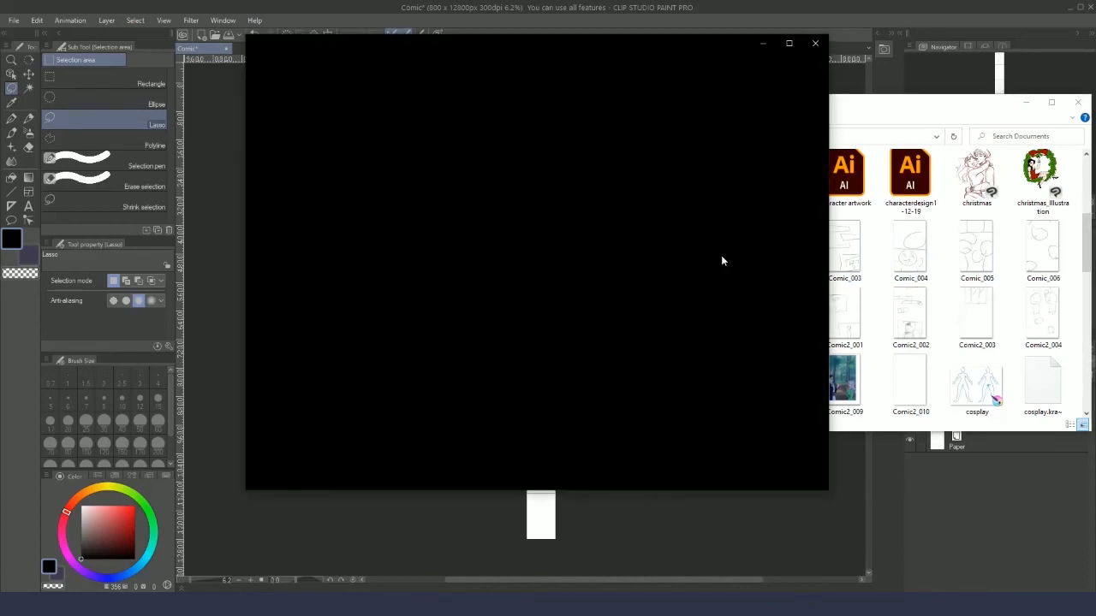
left_click_drag(627, 45, 865, 48)
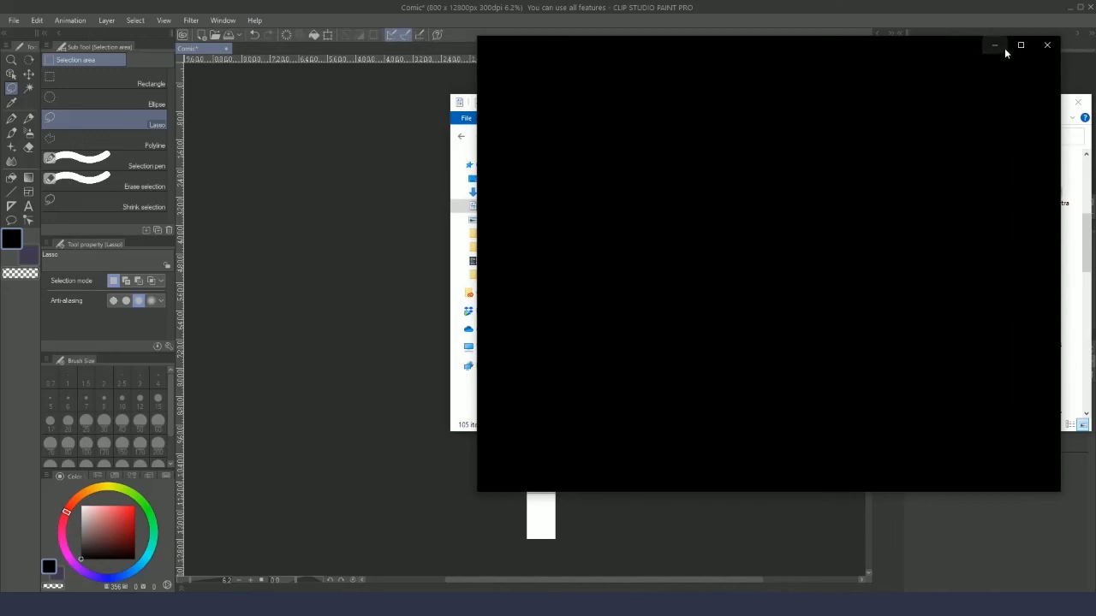
left_click(1047, 44)
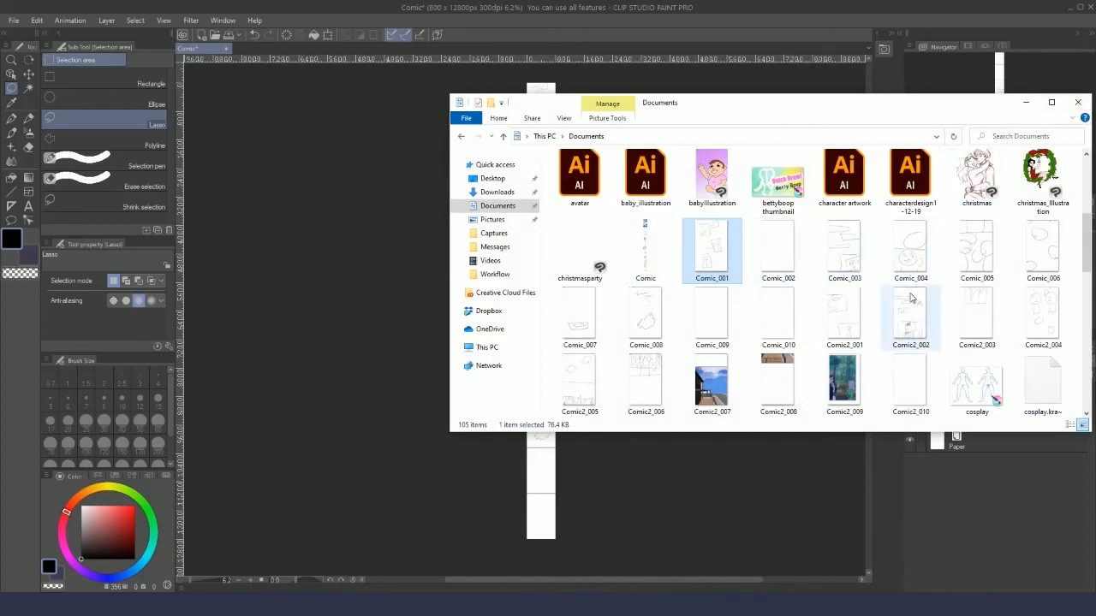
left_click(1078, 102)
- Look through the manga balloon materials and the other categories of the material library
scroll(613, 279, "up", 2)
scroll(614, 279, "up", 3)
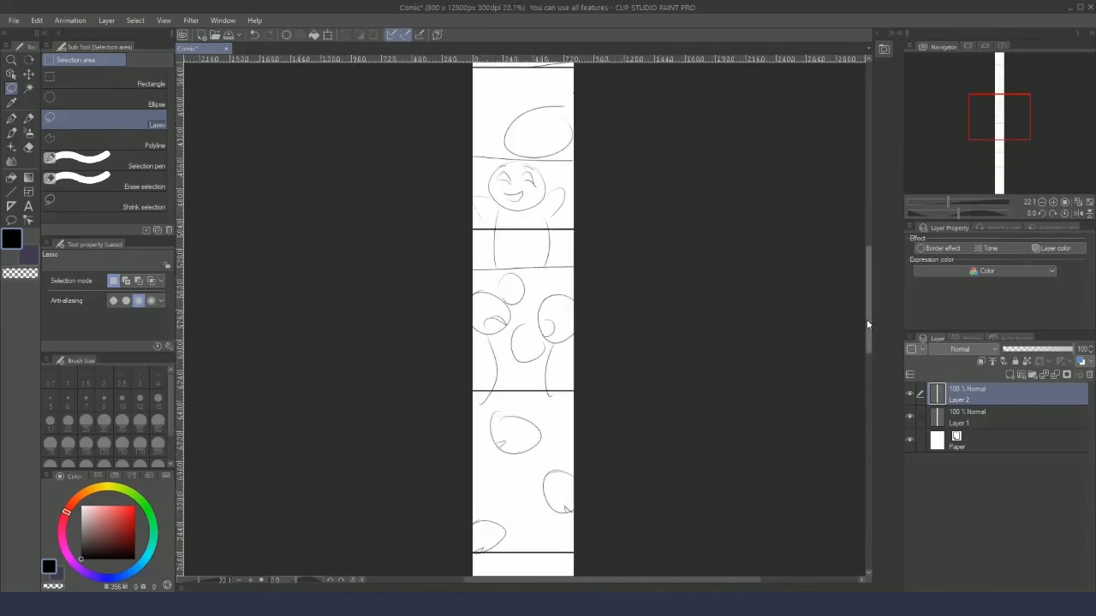
left_click_drag(867, 319, 854, 208)
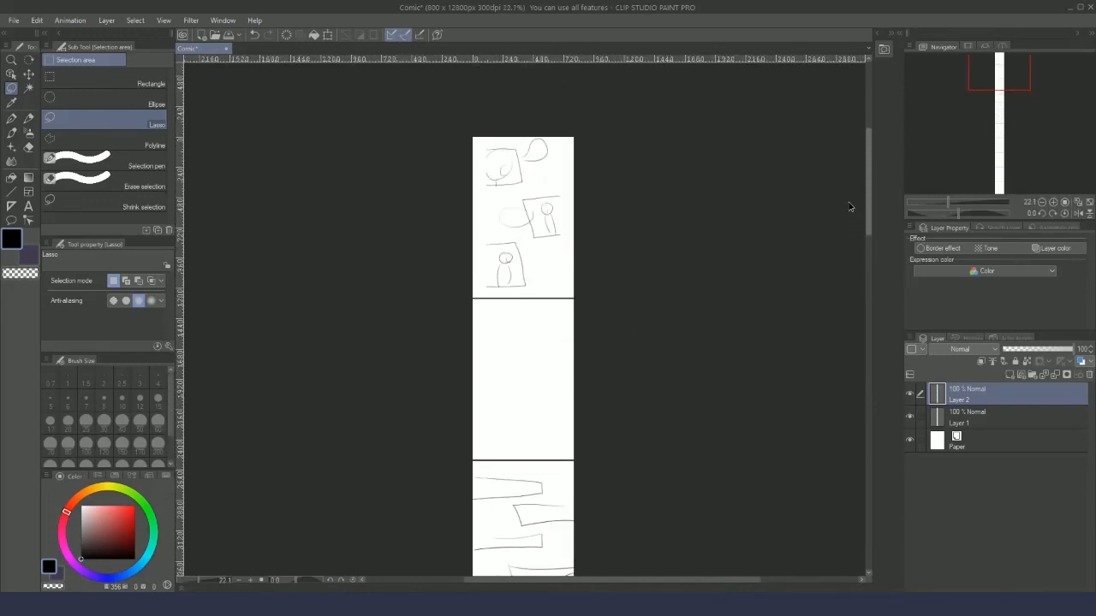
scroll(521, 232, "up", 2)
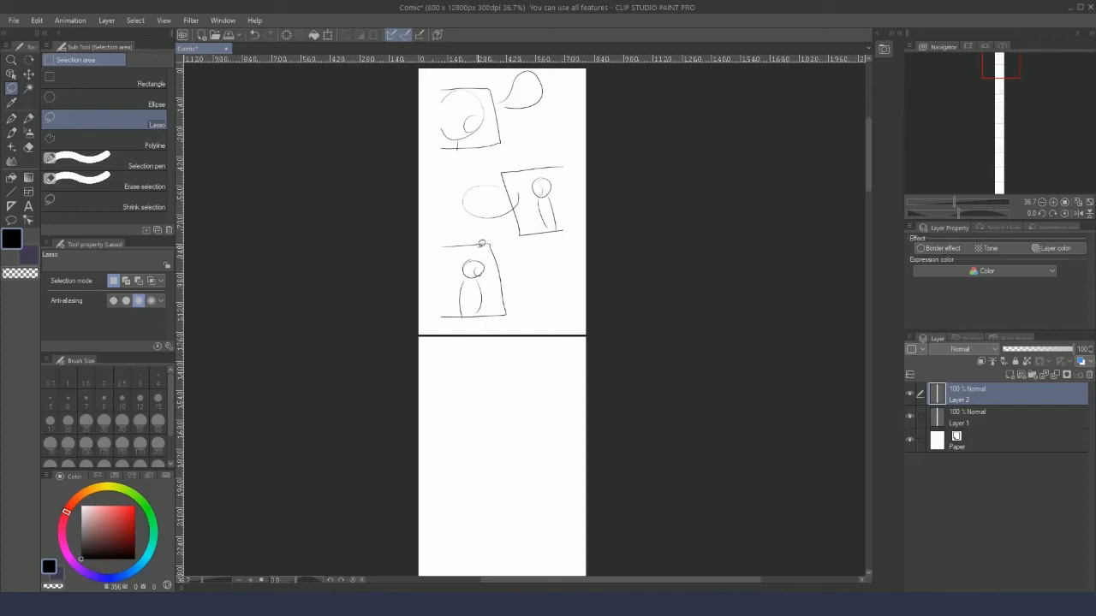
left_click(882, 48)
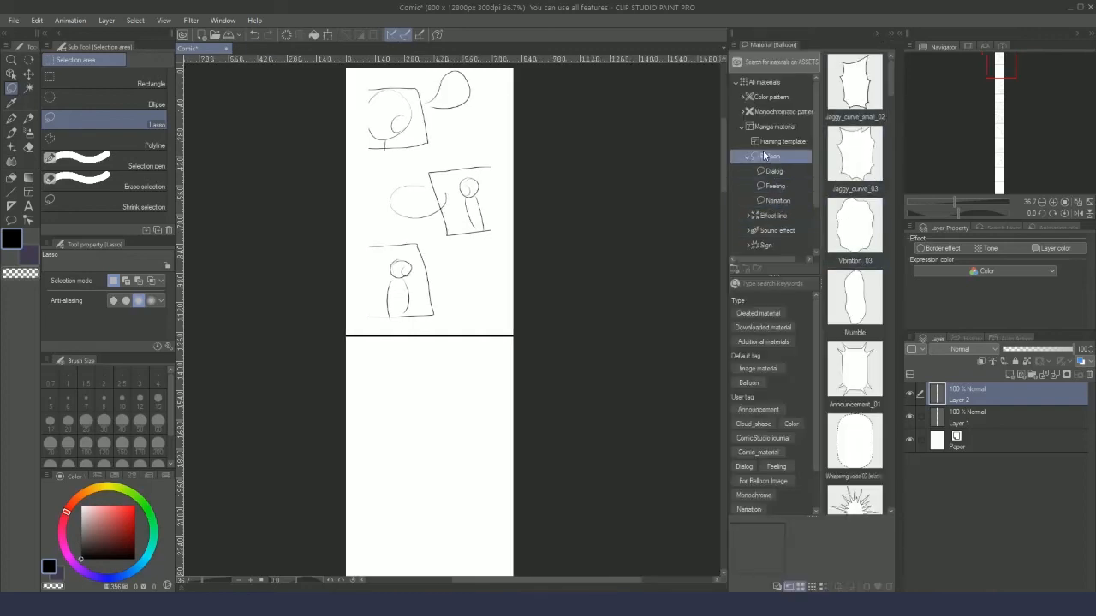
scroll(761, 171, "down", 1)
scroll(762, 175, "down", 1)
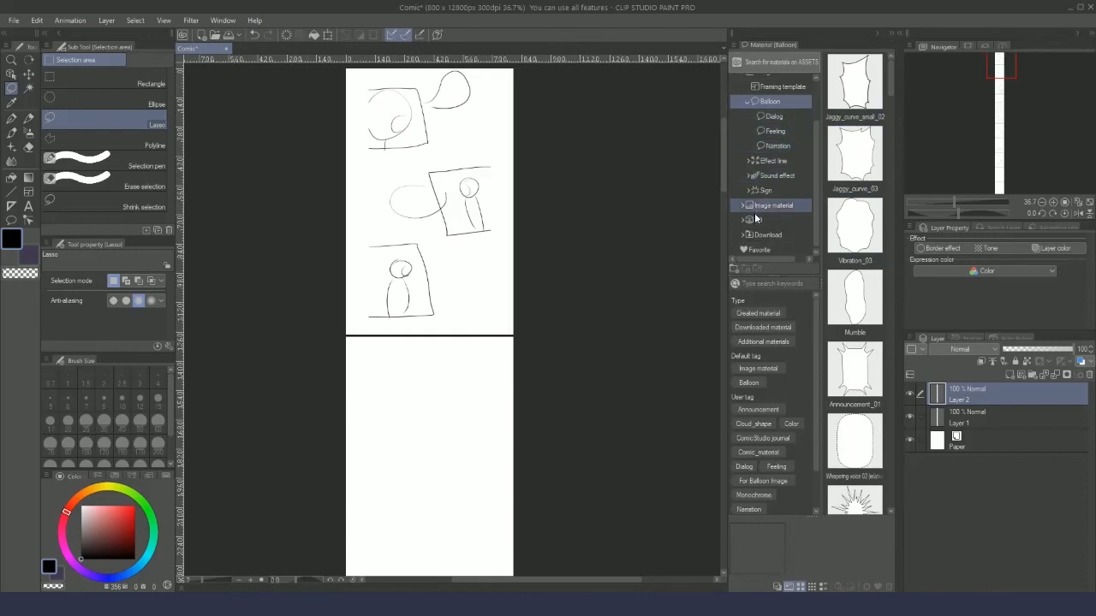
left_click(755, 220)
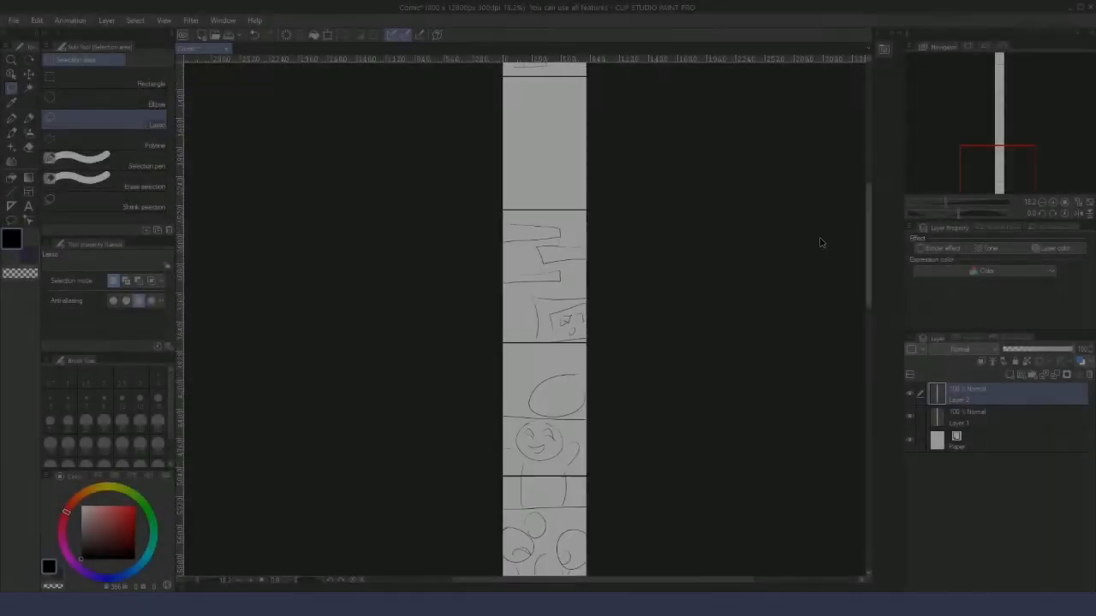
scroll(818, 214, "up", 3)
scroll(816, 207, "up", 1)
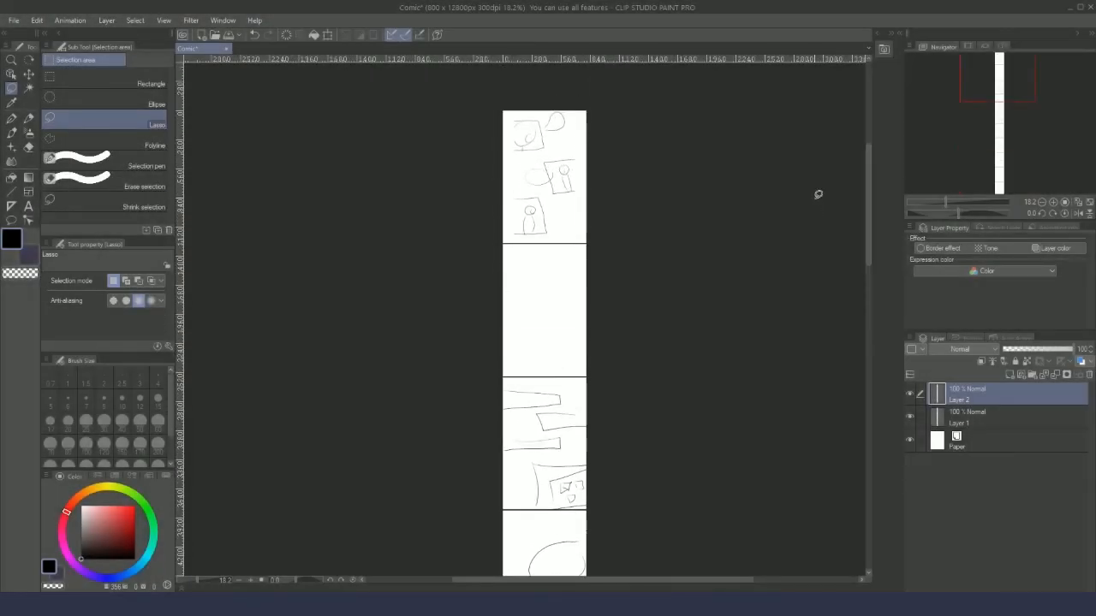